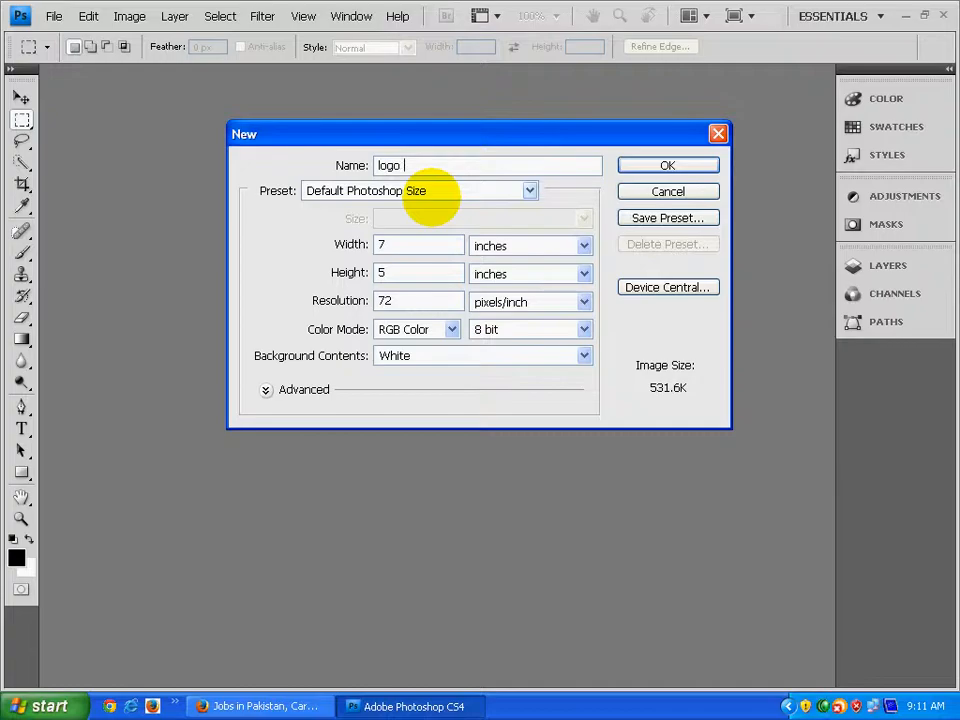
Create a new document named "logo design" using the Web preset at 640 x 480 pixels
{"action": "type", "text": "gn"}
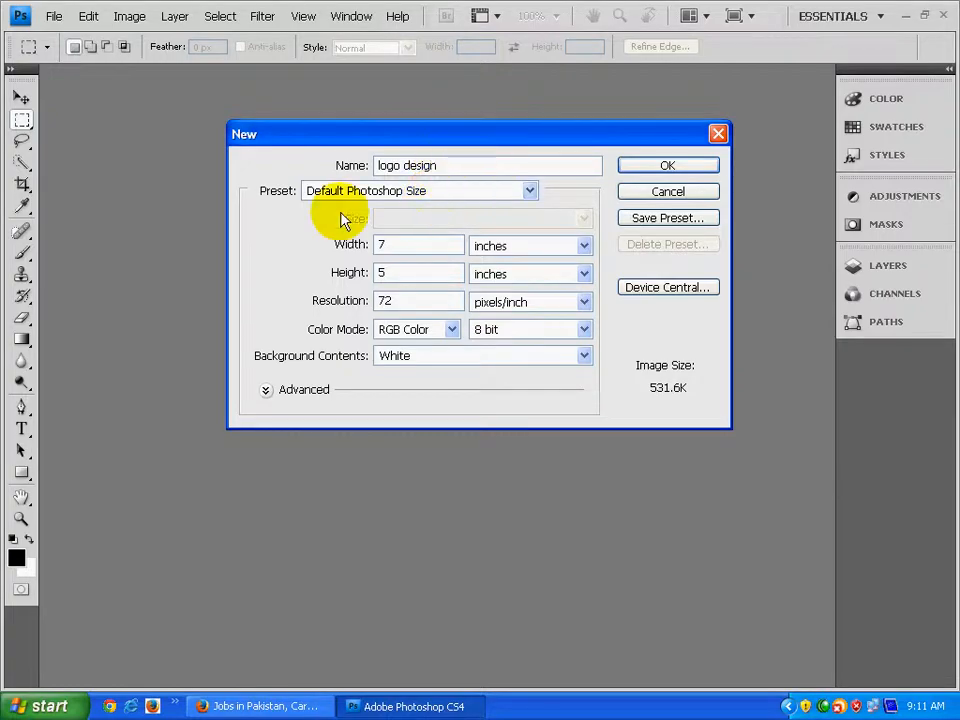
{"action": "left_click", "coordinate": [529, 191]}
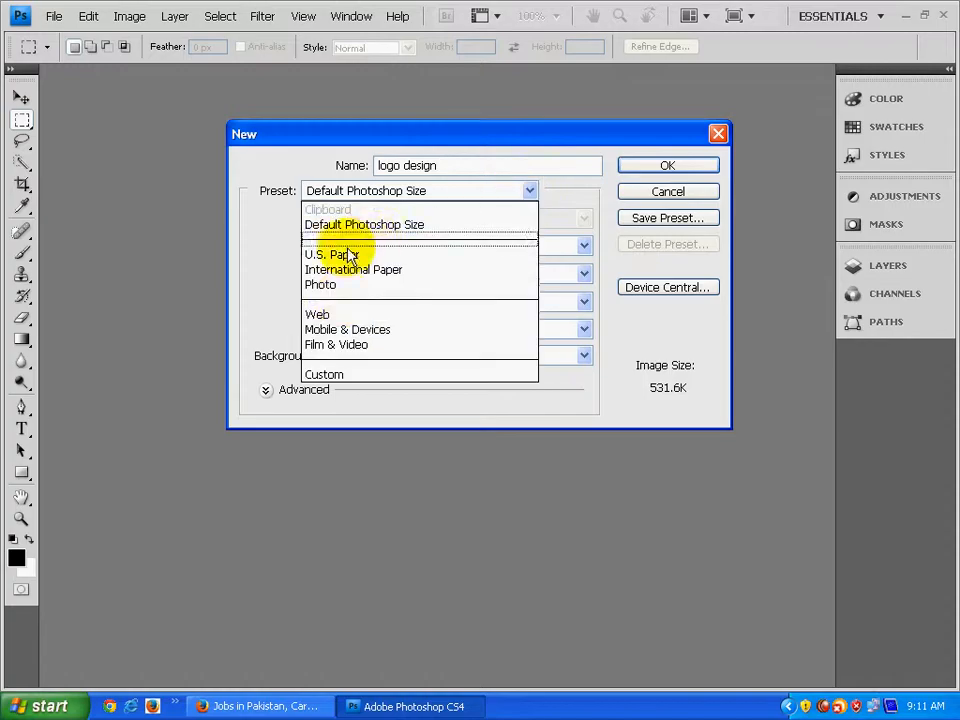
{"action": "left_click", "coordinate": [340, 316]}
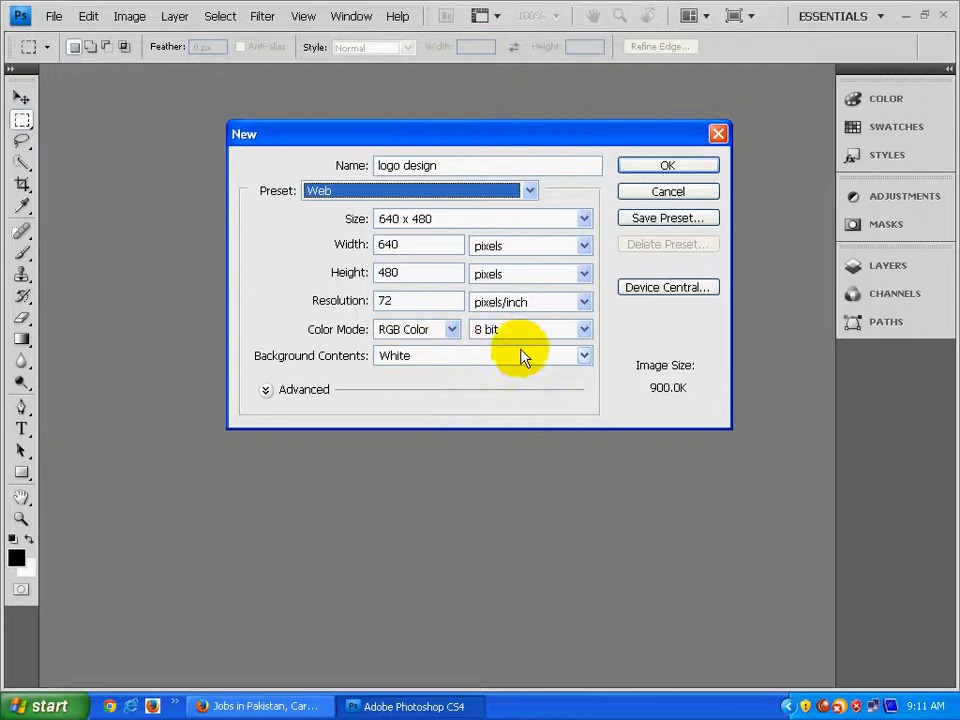
{"action": "left_click", "coordinate": [665, 166]}
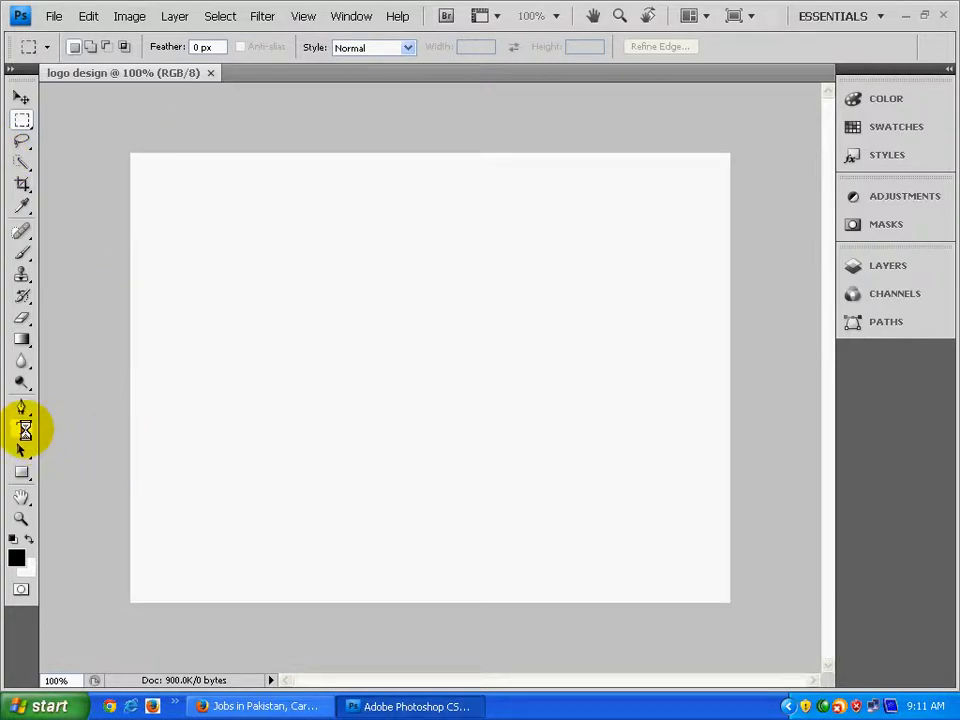
Set the Type tool to the Comic Sans MS font at 36 pt
{"action": "left_click", "coordinate": [22, 430]}
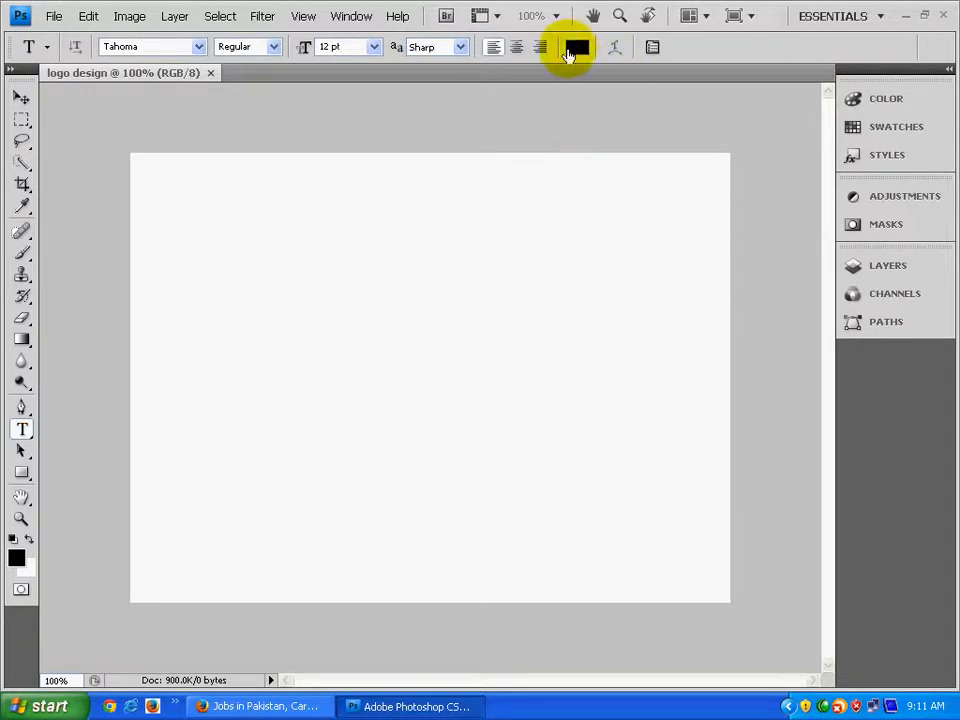
{"action": "left_click", "coordinate": [374, 50]}
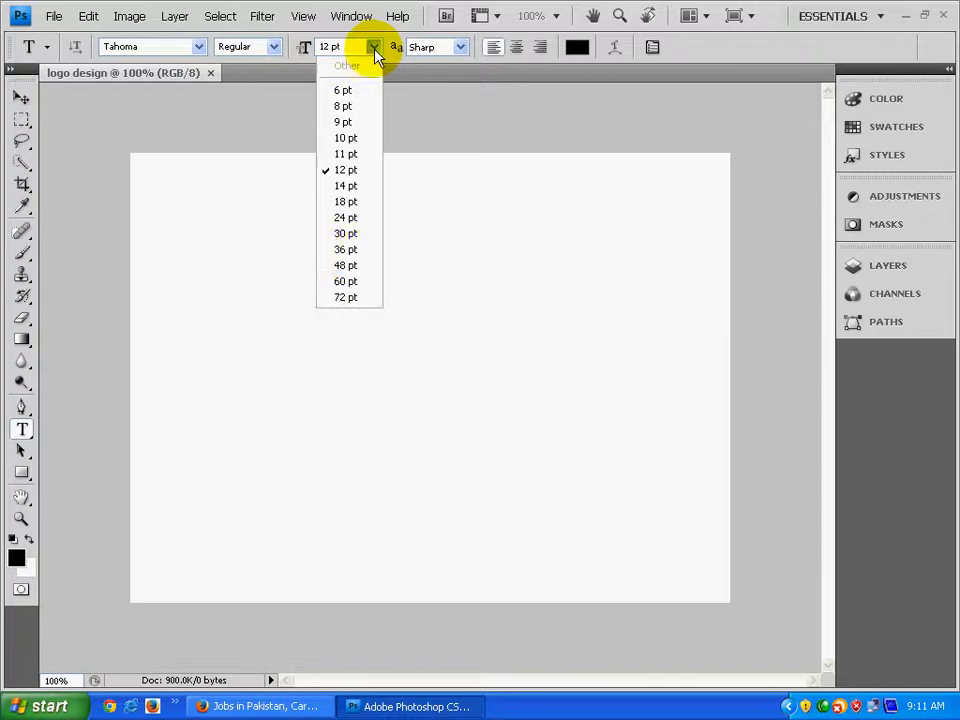
{"action": "left_click", "coordinate": [351, 252]}
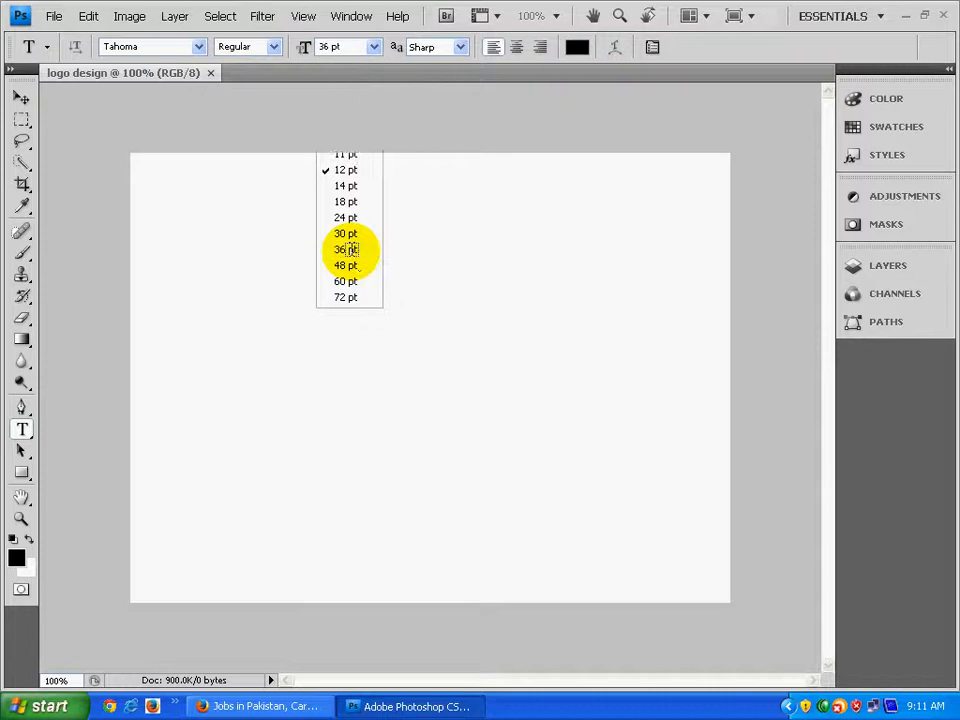
{"action": "left_click", "coordinate": [199, 46]}
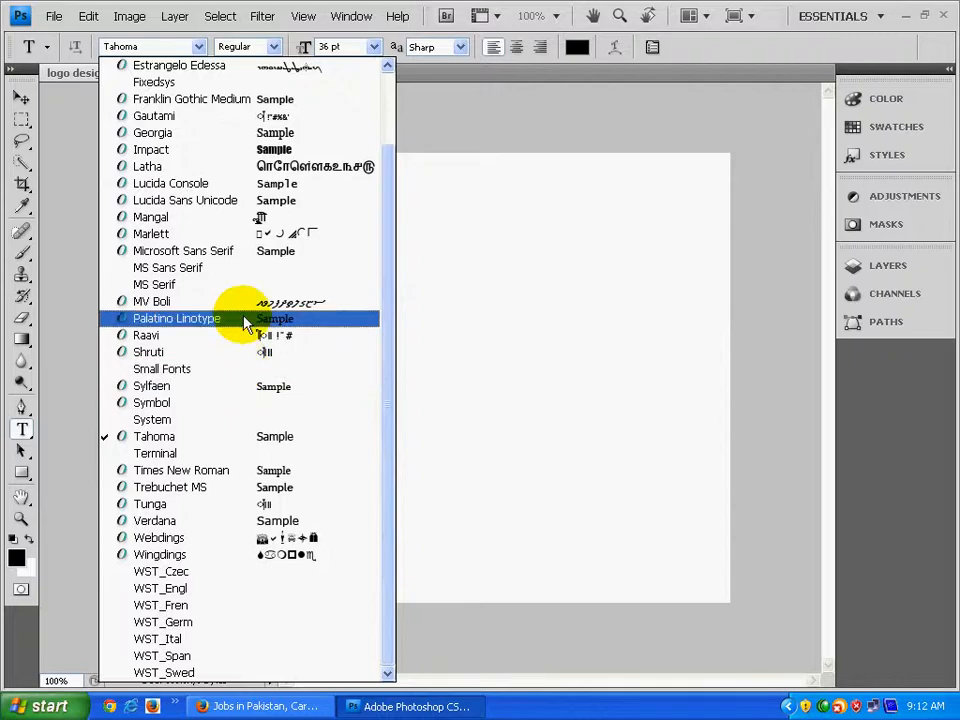
{"action": "scroll", "coordinate": [244, 320], "scroll_direction": "up", "scroll_amount": 5}
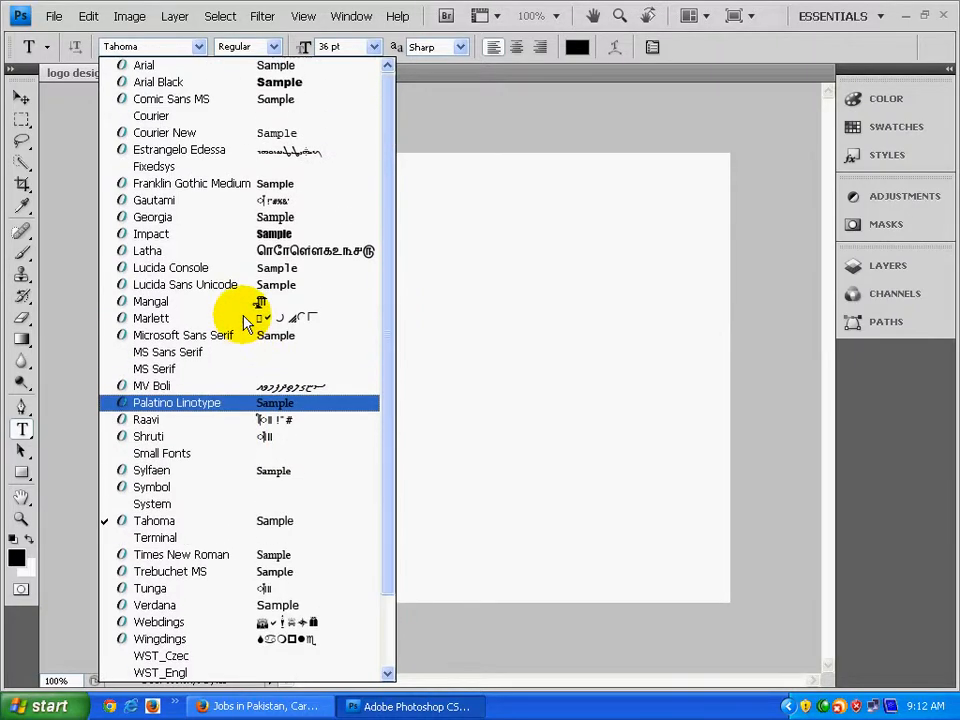
{"action": "left_click", "coordinate": [190, 98]}
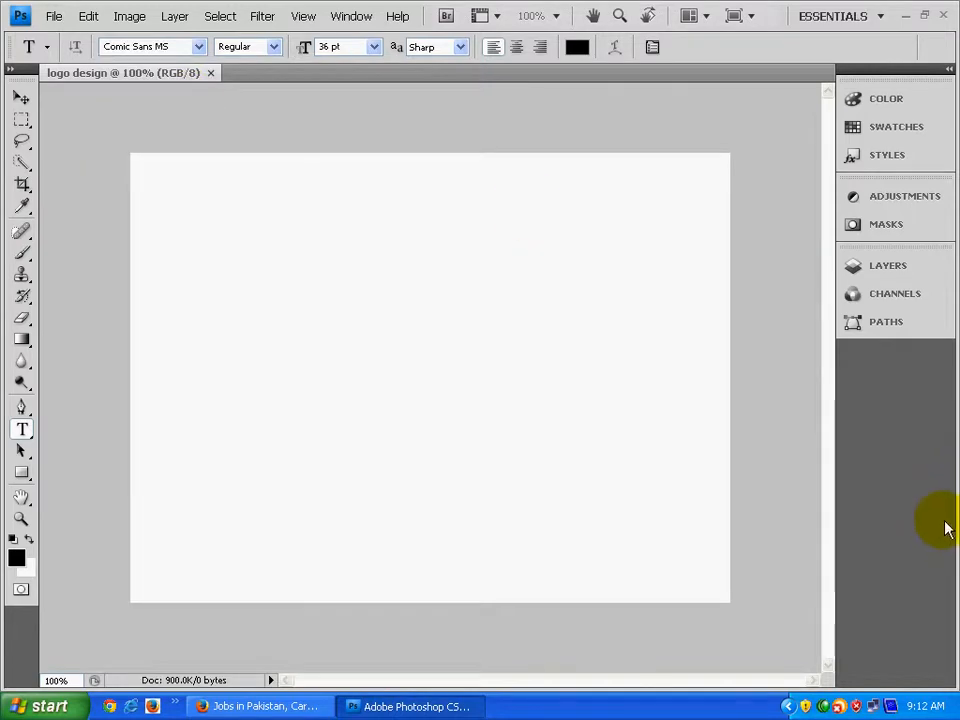
Add the text "green" in dark green on the canvas, above and to the left of its centre
{"action": "left_click", "coordinate": [246, 320]}
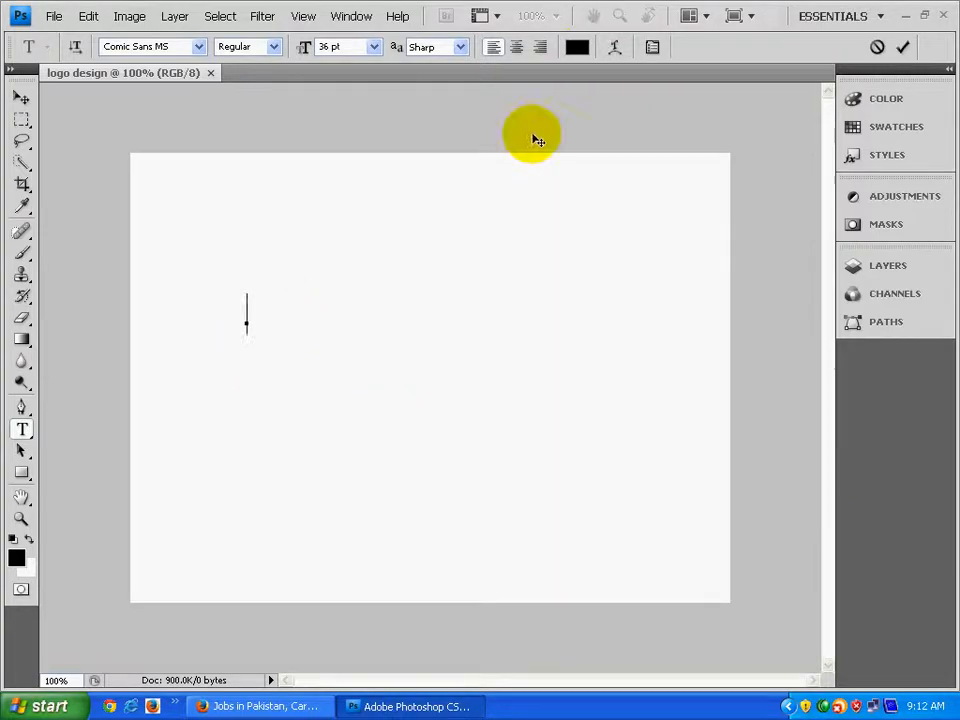
{"action": "left_click", "coordinate": [577, 47]}
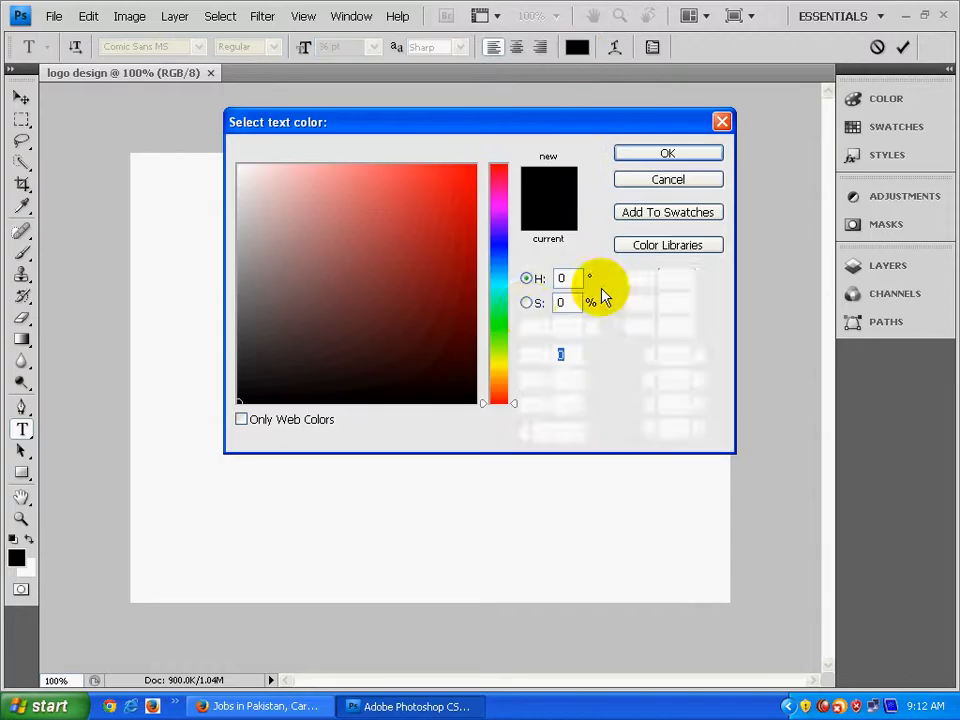
{"action": "left_click", "coordinate": [502, 325]}
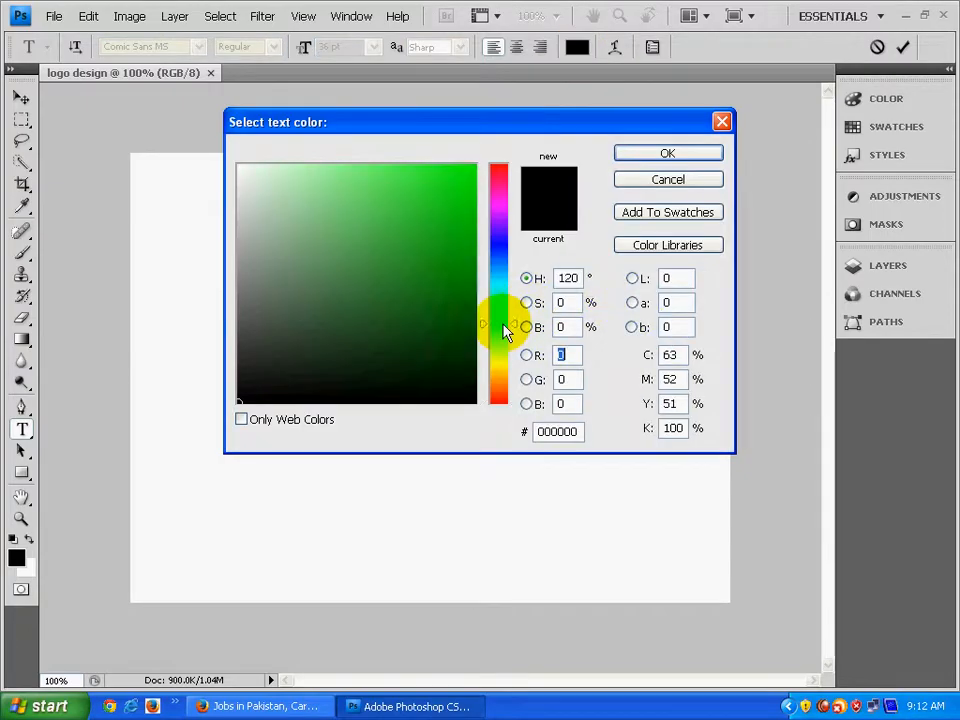
{"action": "left_click", "coordinate": [475, 273]}
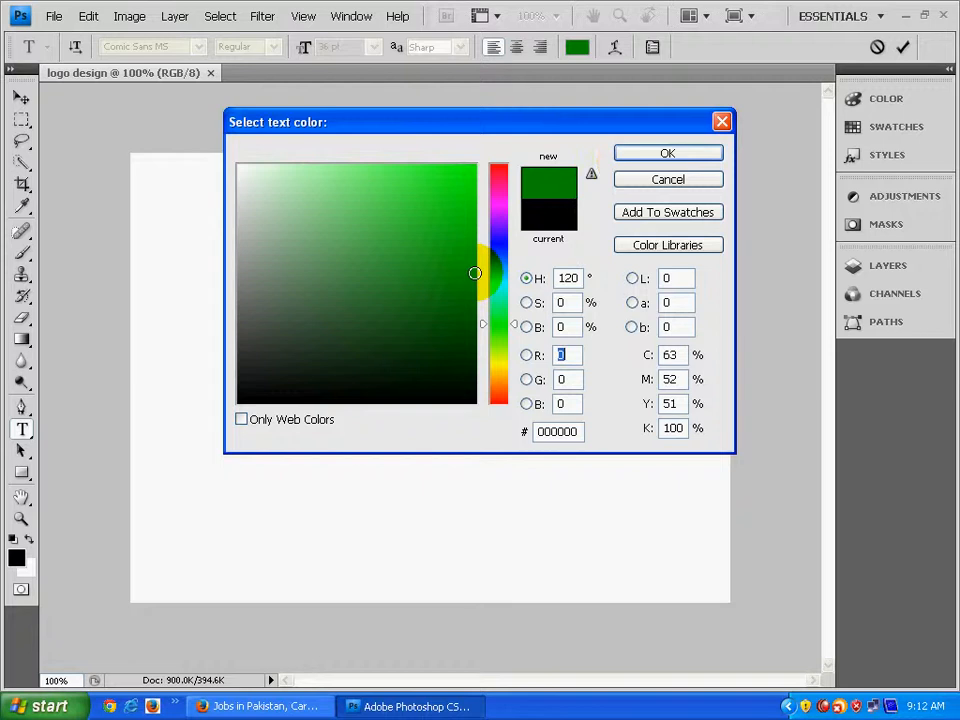
{"action": "left_click", "coordinate": [636, 158]}
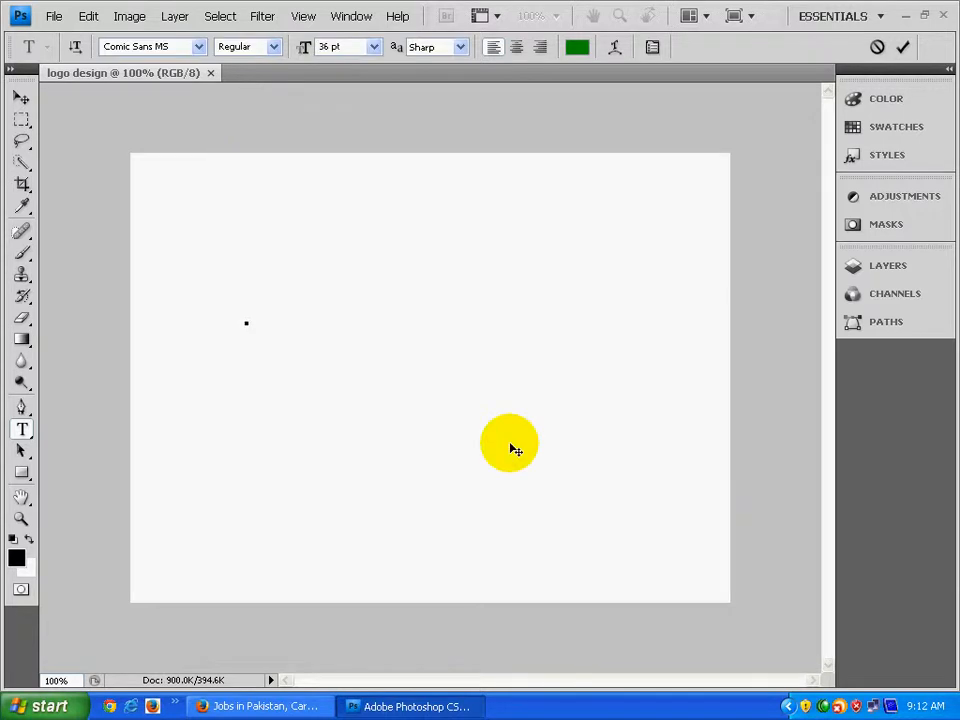
{"action": "type", "text": "gr"}
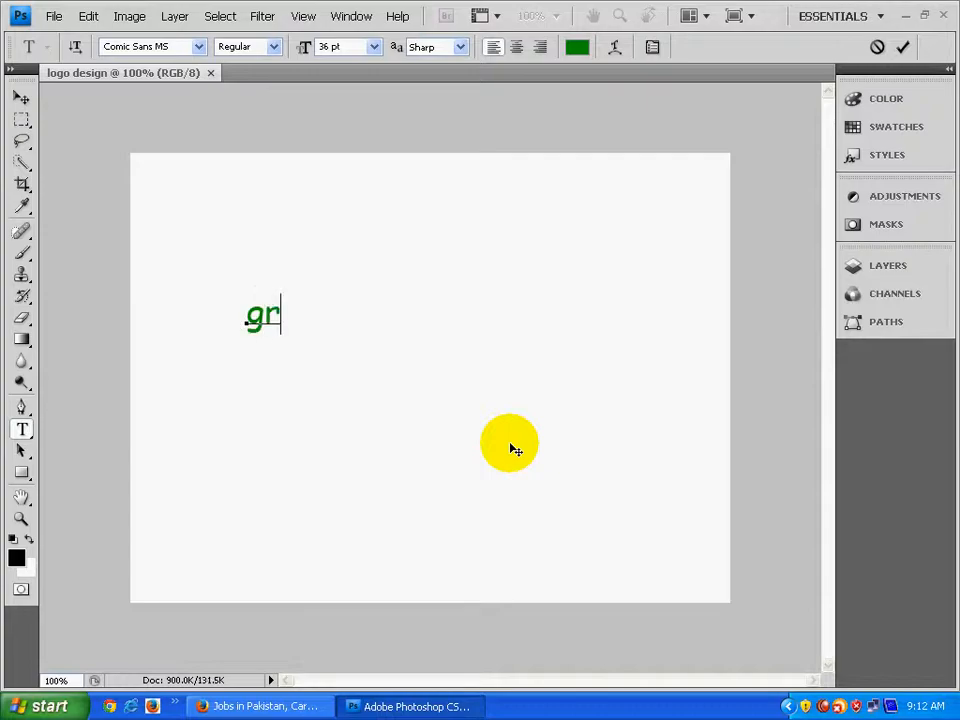
{"action": "type", "text": "een"}
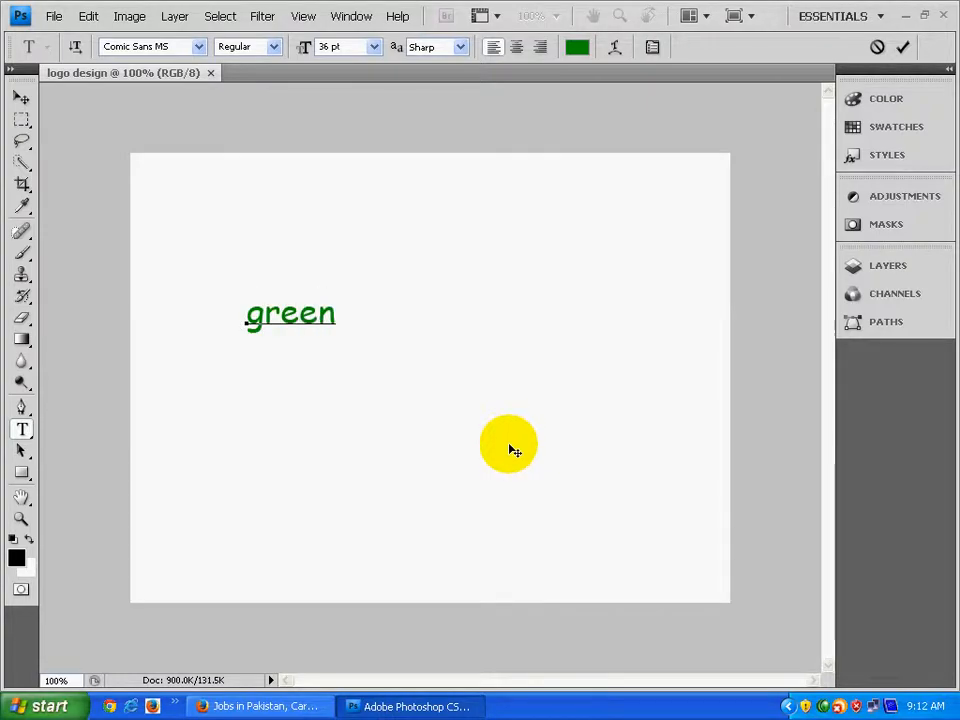
Append "star" in golden brown (#a77a02) right after "green" and move the combined text to the upper middle of the canvas
{"action": "left_click", "coordinate": [577, 58]}
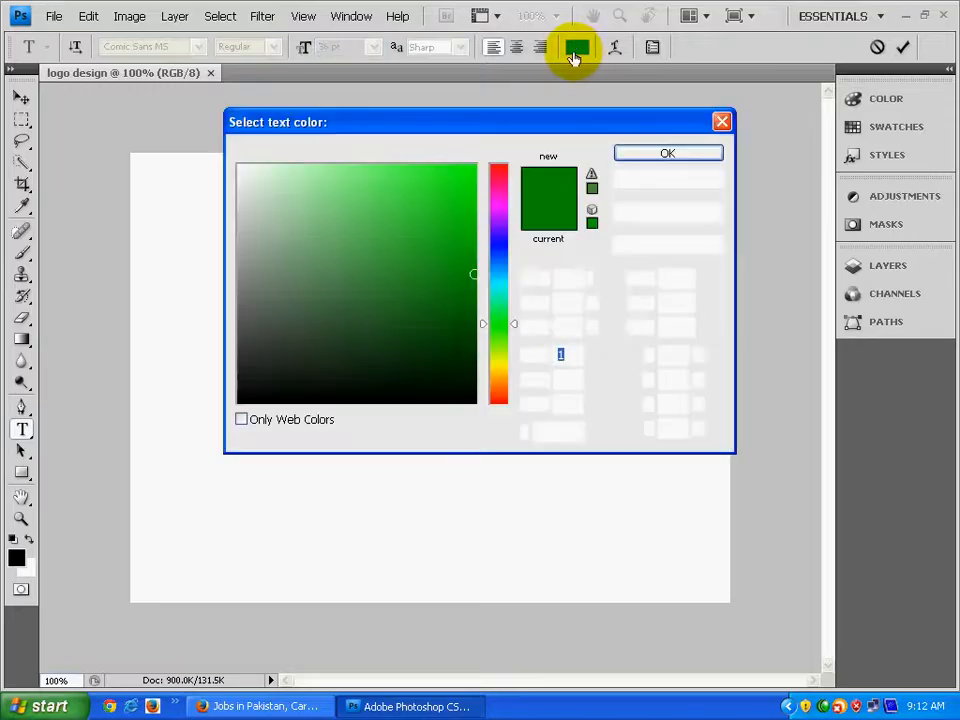
{"action": "left_click", "coordinate": [497, 375]}
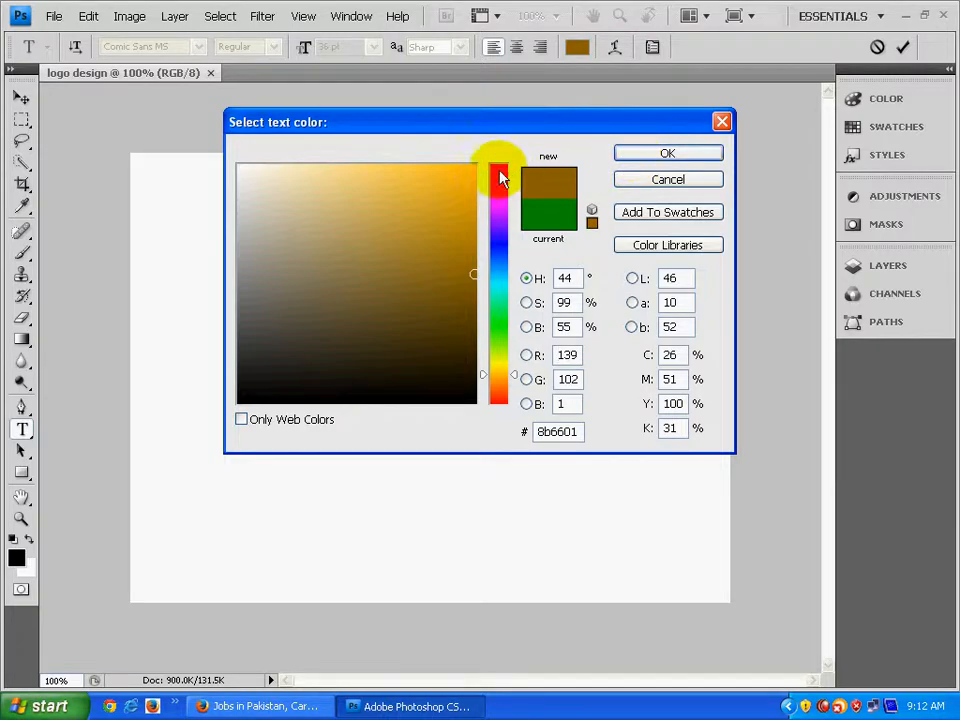
{"action": "left_click", "coordinate": [473, 246]}
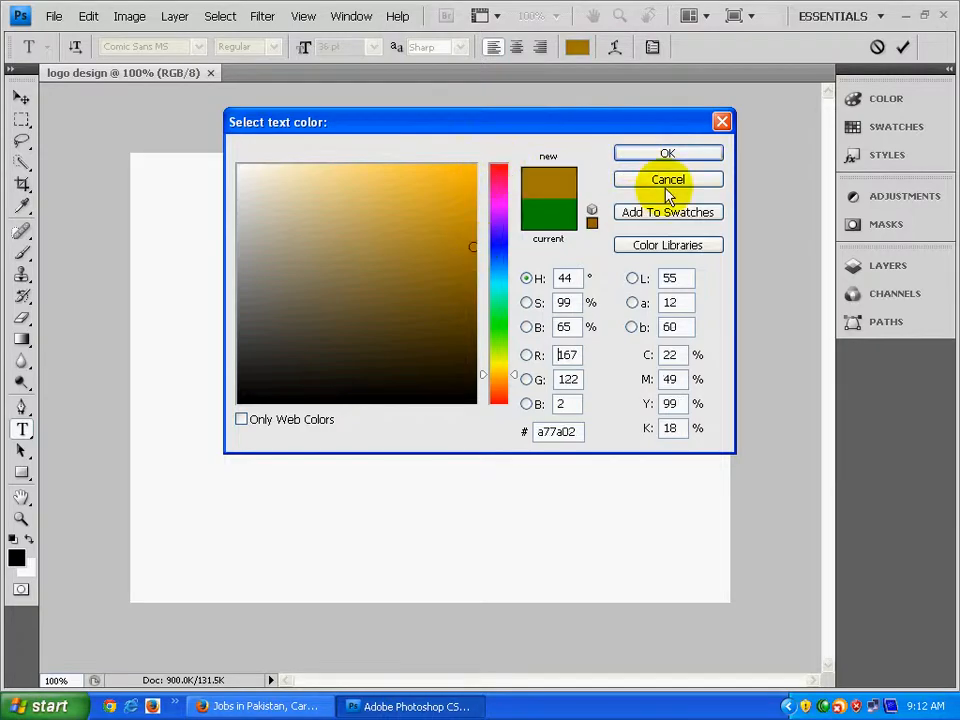
{"action": "left_click", "coordinate": [678, 157]}
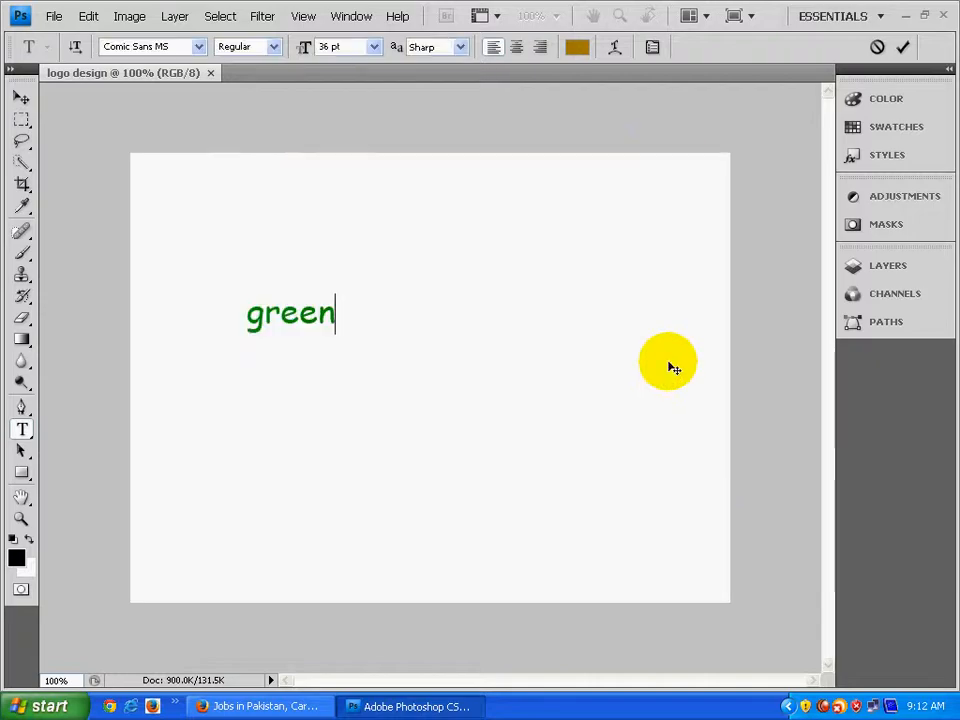
{"action": "type", "text": "s"}
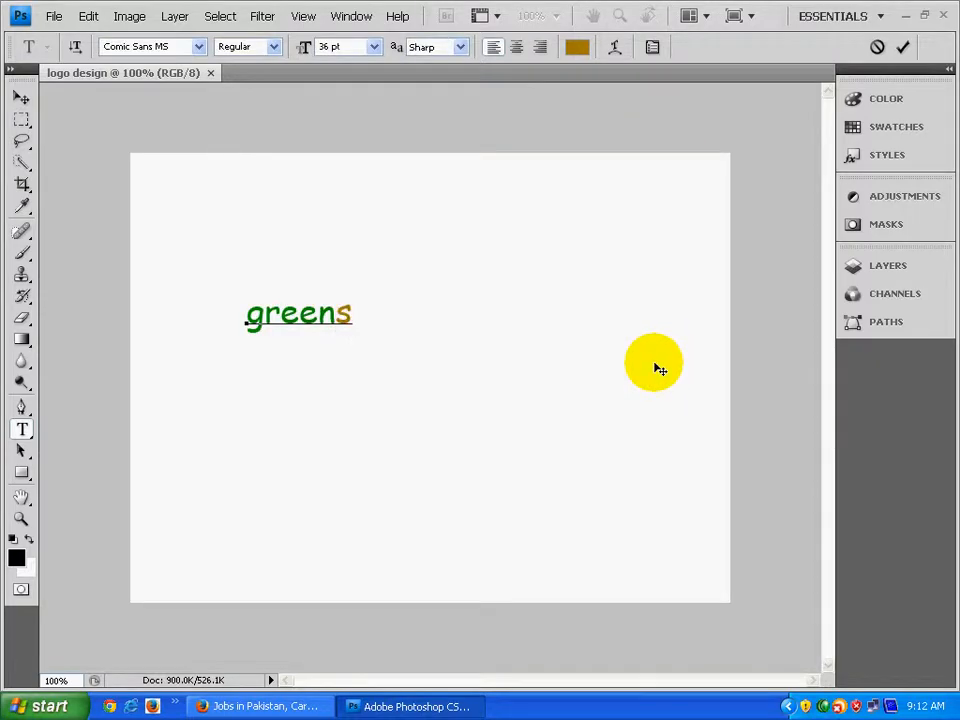
{"action": "type", "text": "tar"}
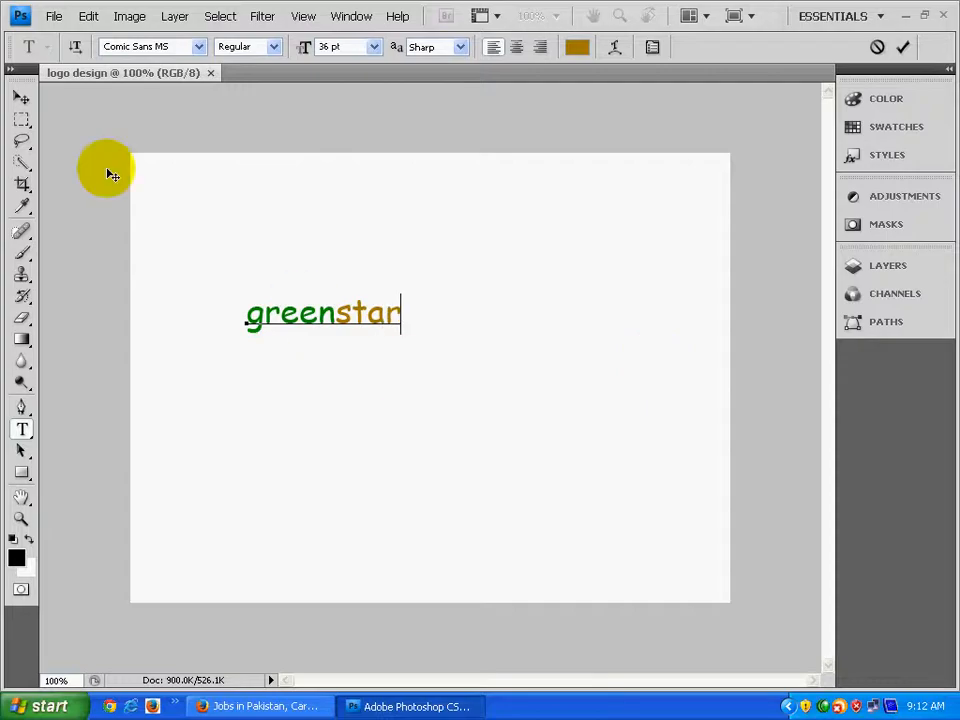
{"action": "left_click", "coordinate": [21, 100]}
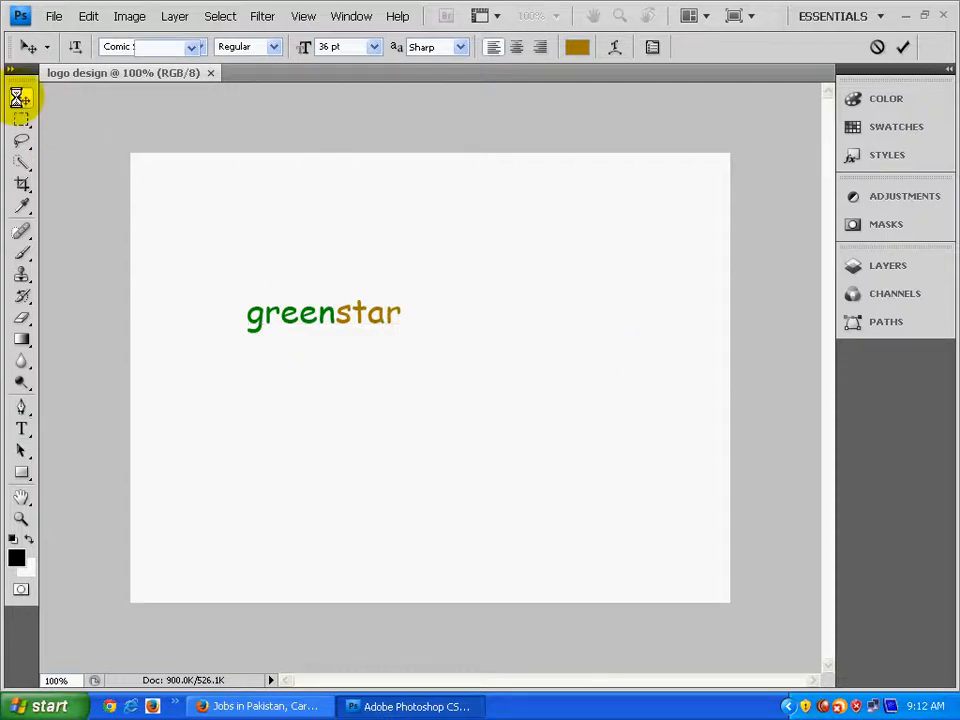
{"action": "left_click_drag", "start_coordinate": [305, 323], "coordinate": [416, 264]}
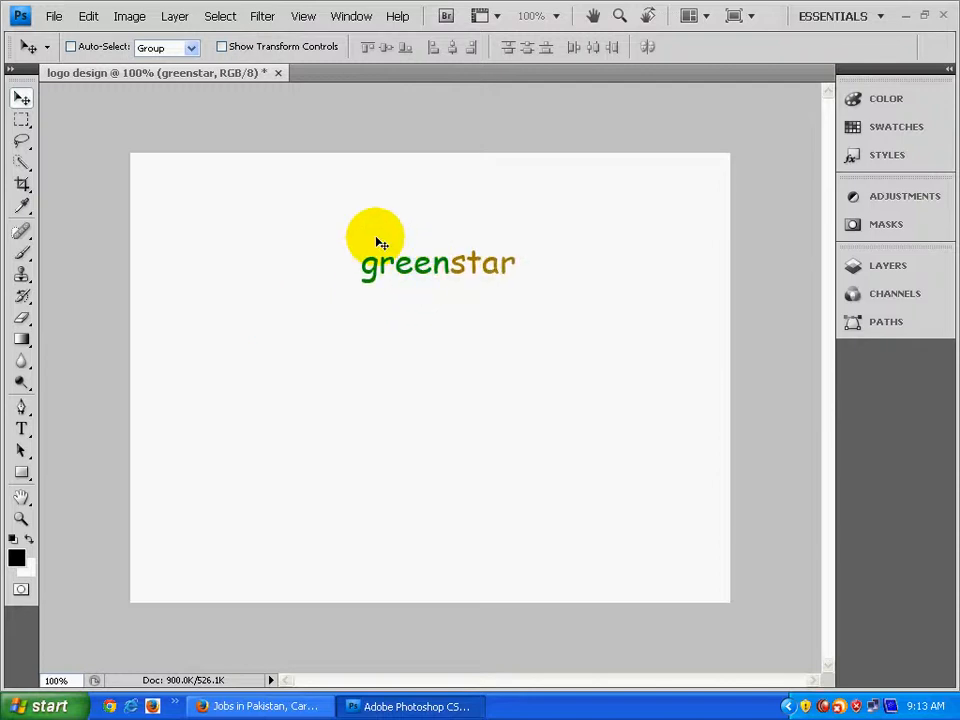
Add a black tagline "social marketing" below the greenstar text in Times New Roman at 14 pt
{"action": "key", "text": "t"}
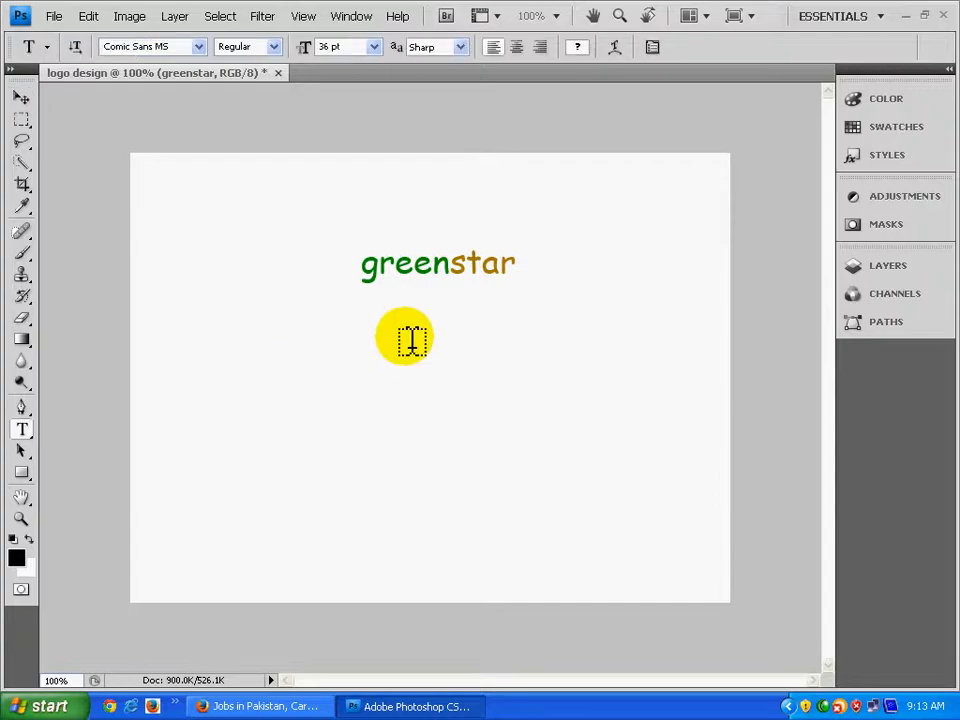
{"action": "left_click", "coordinate": [386, 321]}
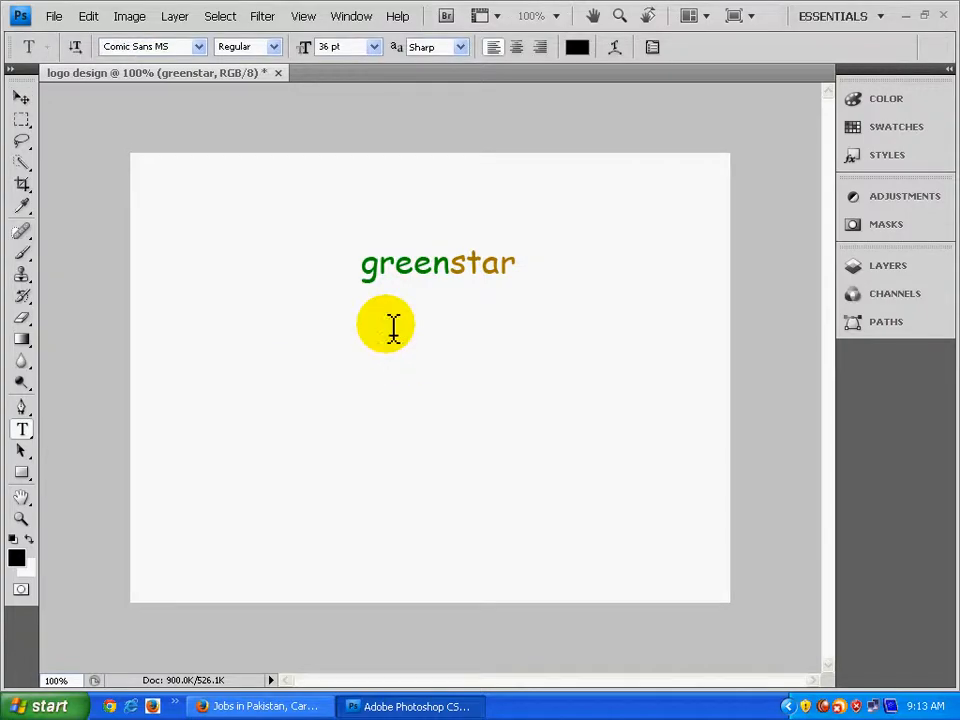
{"action": "left_click", "coordinate": [200, 52]}
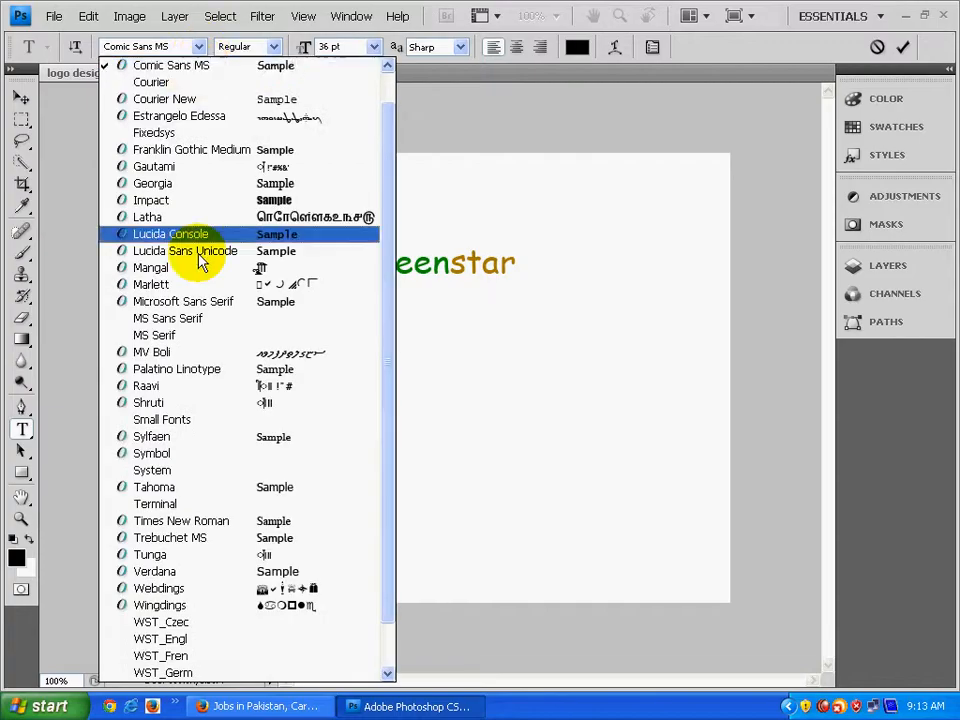
{"action": "left_click", "coordinate": [222, 525]}
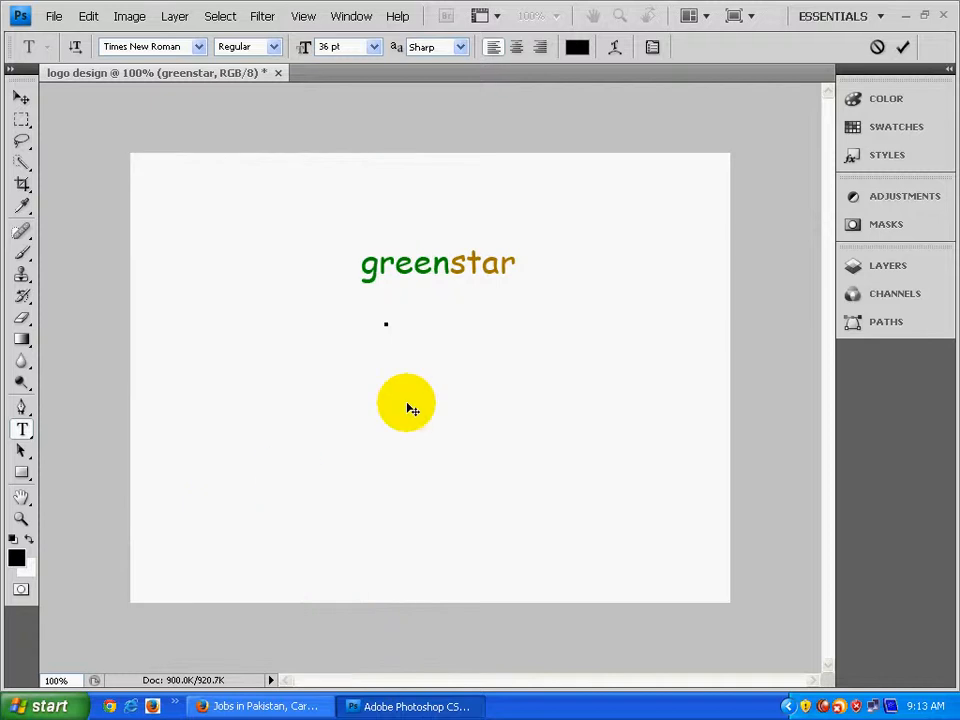
{"action": "left_click", "coordinate": [372, 48]}
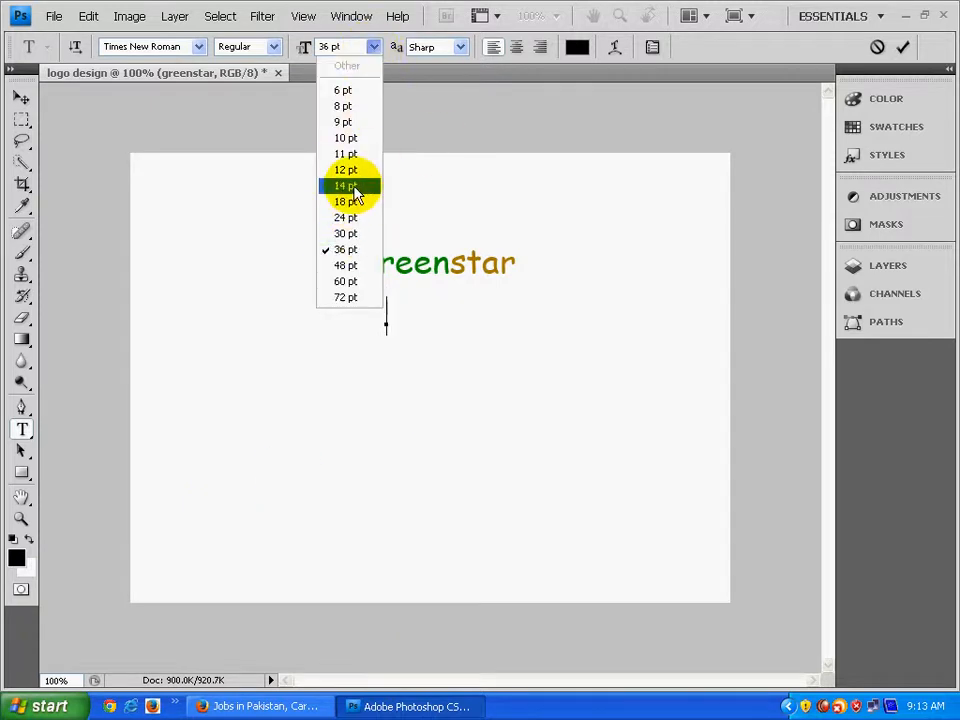
{"action": "left_click", "coordinate": [355, 186]}
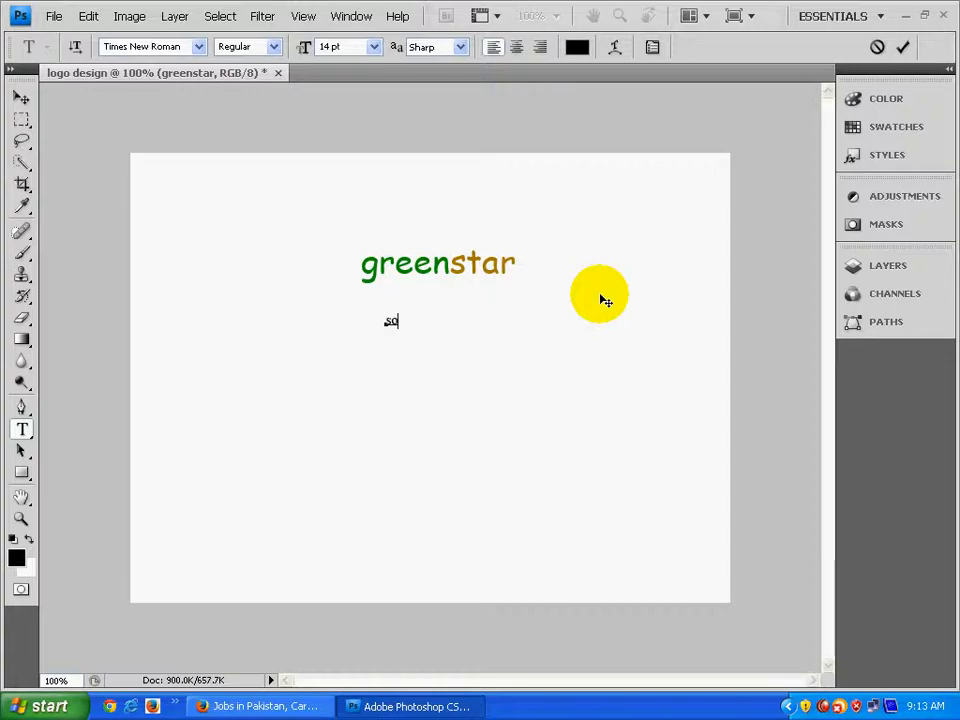
{"action": "type", "text": "ciam"}
{"action": "type", "text": "keting"}
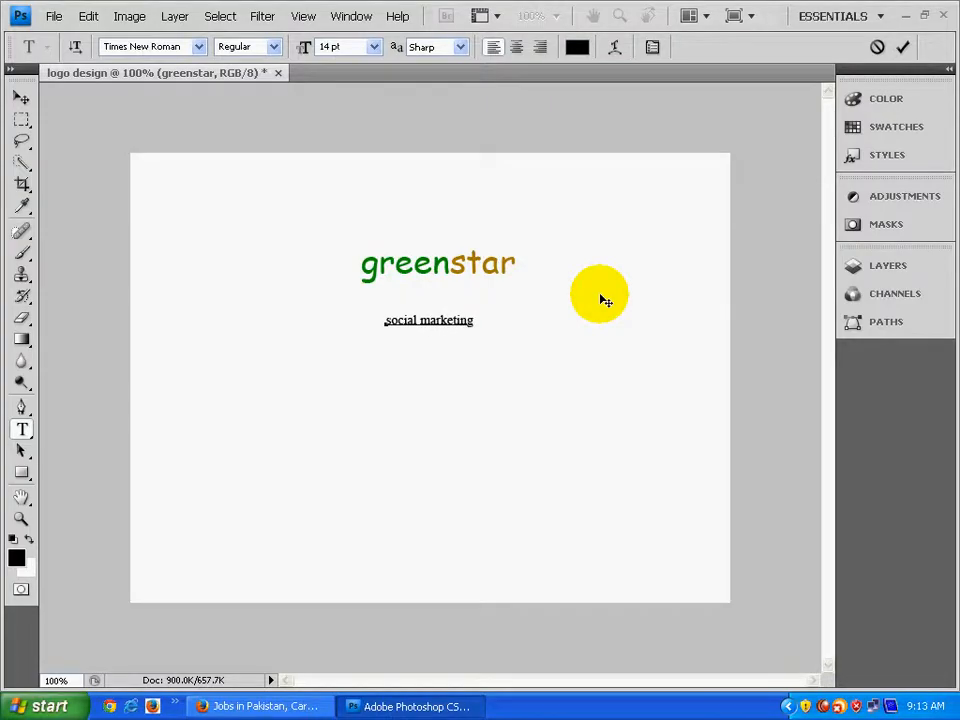
Nudge the "social marketing" tagline up until it sits tight beneath the greenstar text, with its top beside the descender of the "g"
{"action": "left_click", "coordinate": [20, 97]}
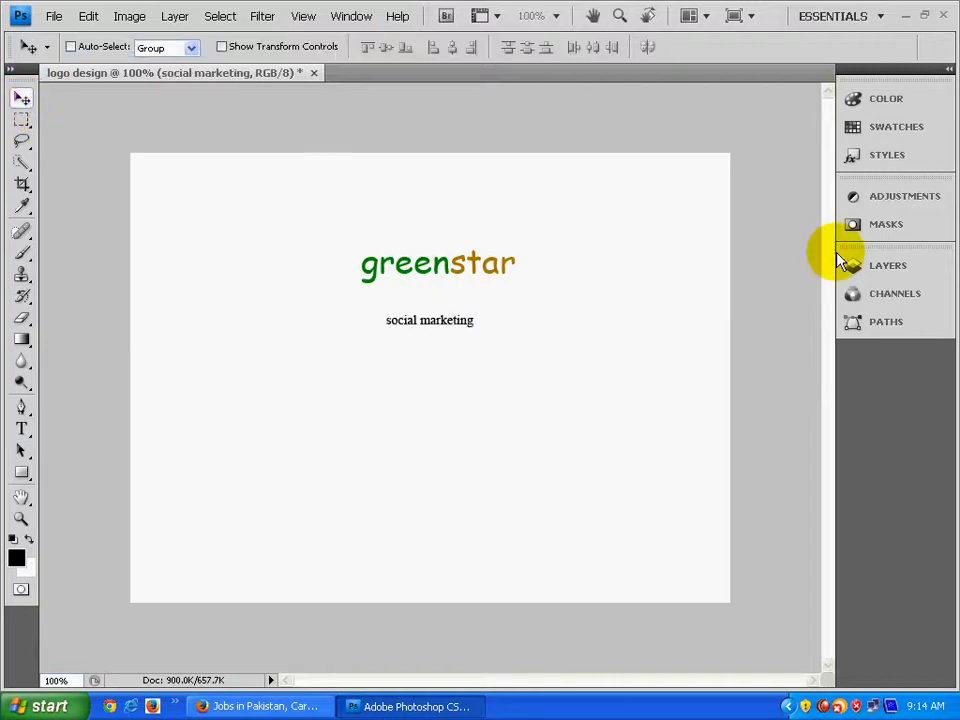
{"action": "left_click", "coordinate": [883, 265]}
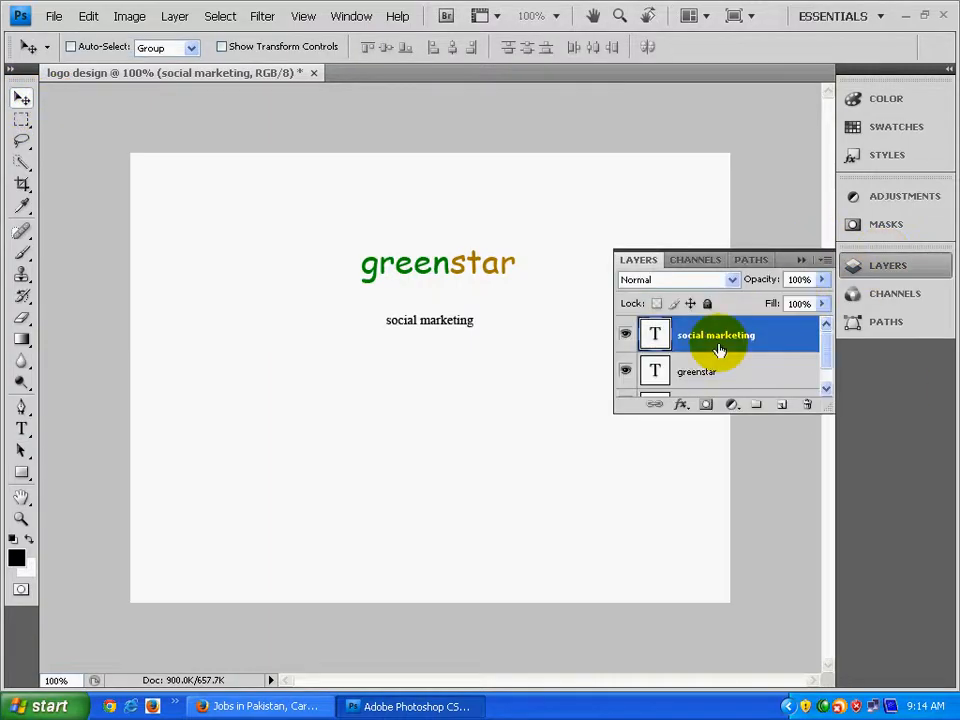
{"action": "left_click", "coordinate": [801, 261]}
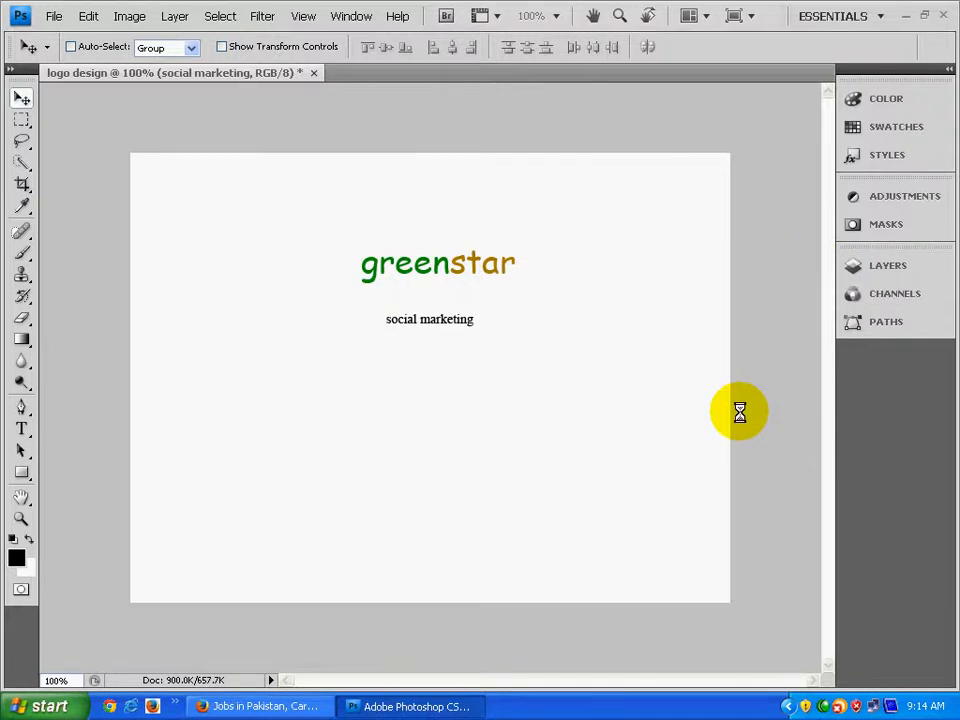
{"action": "key", "text": "Up"}
{"action": "key", "text": "Up"}
{"action": "key", "text": "Up"}
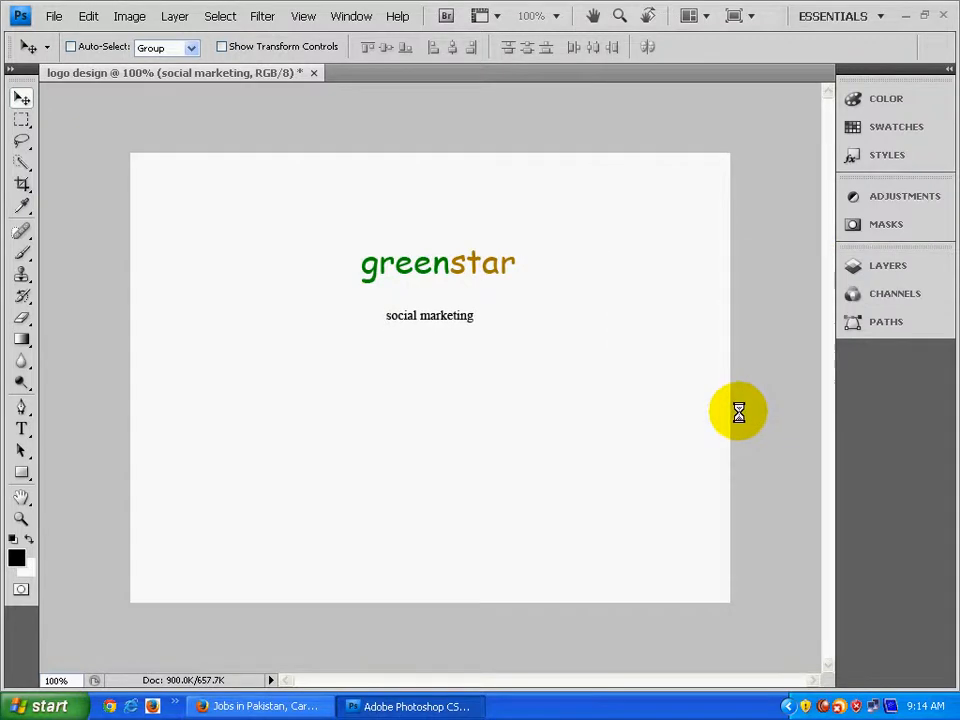
{"action": "key", "text": "Up"}
{"action": "key", "text": "Up"}
{"action": "key", "text": "Up"}
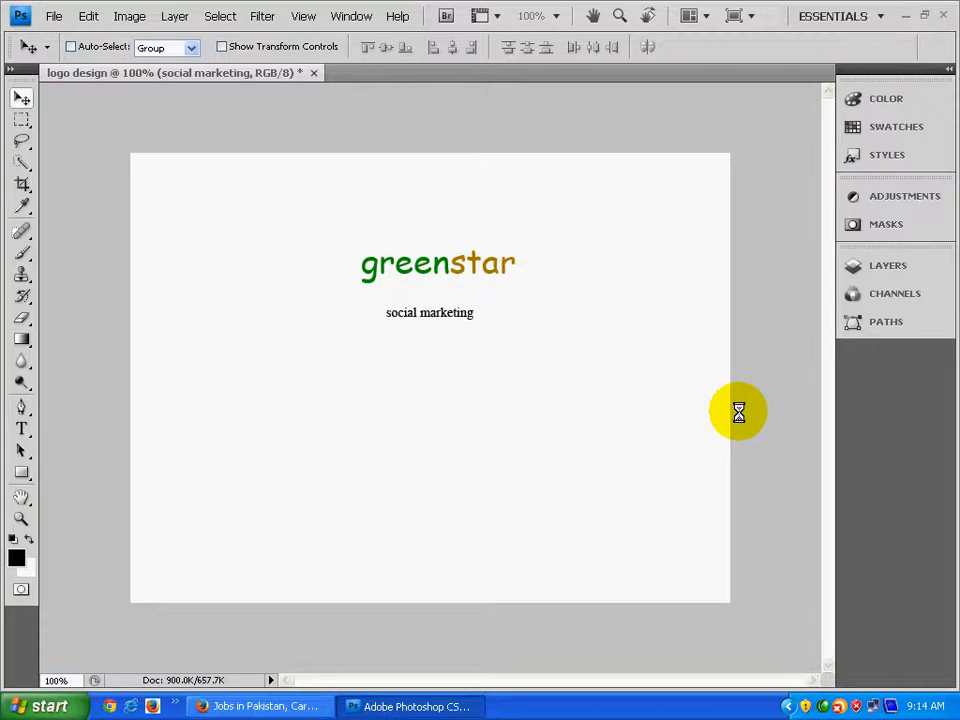
{"action": "key", "text": "Up"}
{"action": "key", "text": "Up"}
{"action": "key", "text": "Up"}
{"action": "key", "text": "Up"}
{"action": "key", "text": "Up"}
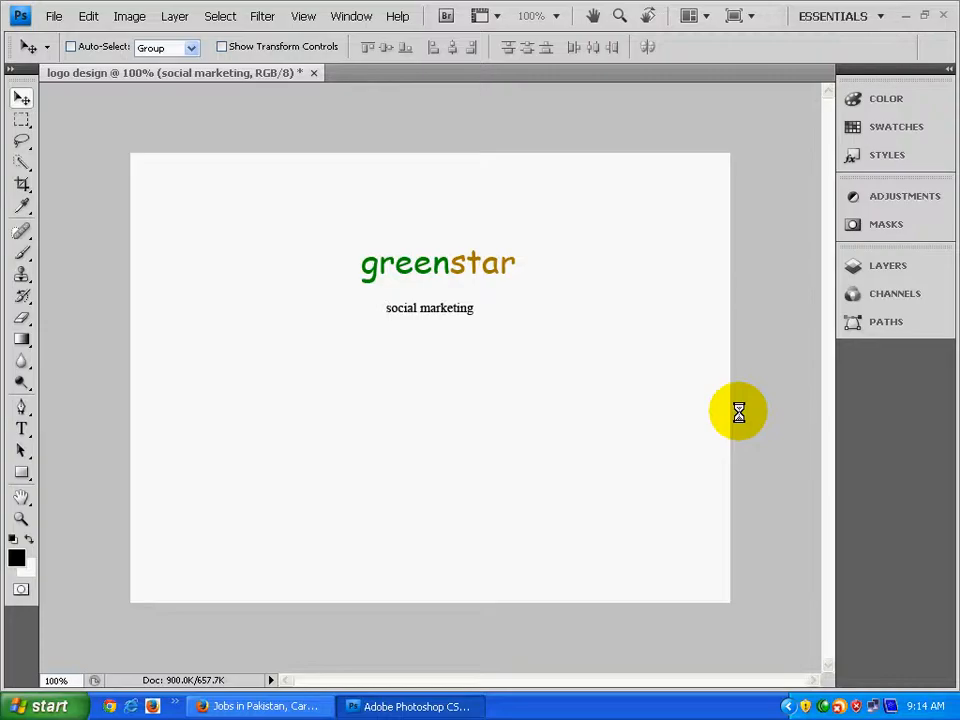
{"action": "key", "text": "Up"}
{"action": "key", "text": "Up"}
{"action": "key", "text": "Up"}
{"action": "key", "text": "Up"}
{"action": "key", "text": "Up"}
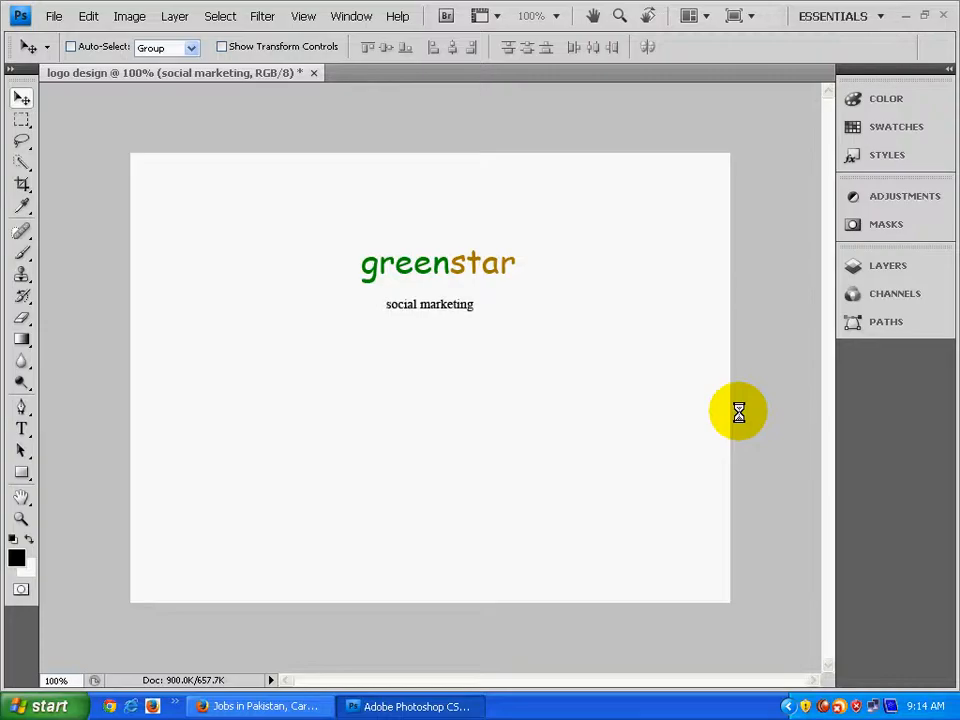
{"action": "key", "text": "Up"}
{"action": "key", "text": "Up"}
{"action": "key", "text": "Up"}
{"action": "key", "text": "Up"}
{"action": "key", "text": "Up"}
{"action": "key", "text": "Up"}
{"action": "key", "text": "Up"}
{"action": "key", "text": "Up"}
{"action": "key", "text": "Up"}
{"action": "key", "text": "Up"}
{"action": "key", "text": "Up"}
{"action": "key", "text": "Up"}
{"action": "key", "text": "Up"}
{"action": "key", "text": "Up"}
{"action": "key", "text": "Up"}
{"action": "key", "text": "Up"}
{"action": "key", "text": "Up"}
{"action": "key", "text": "Up"}
{"action": "key", "text": "Up"}
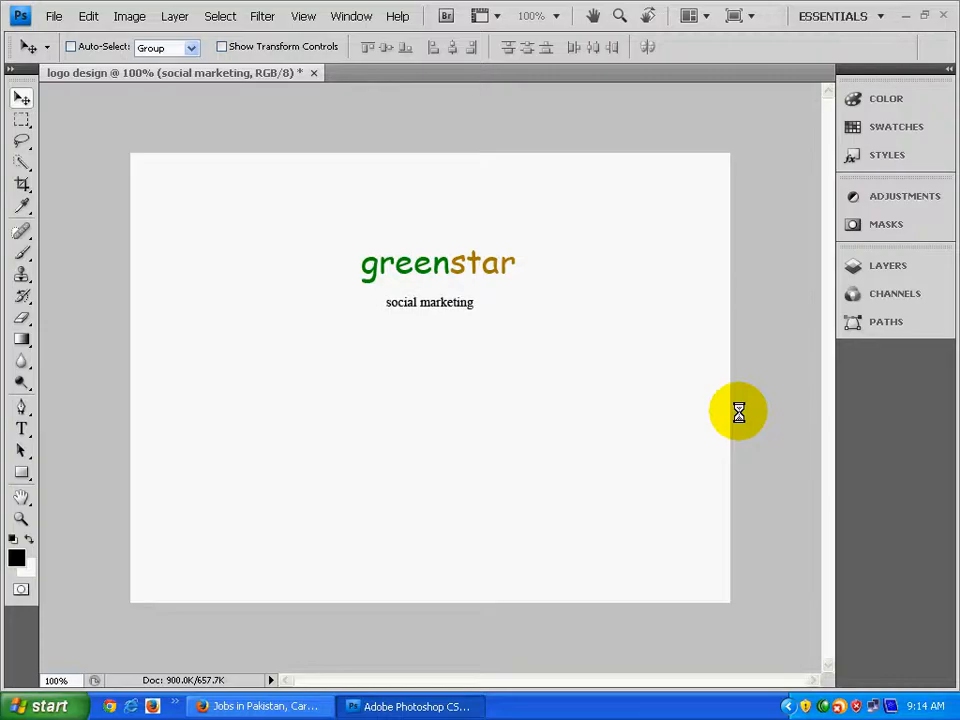
{"action": "key", "text": "Up"}
{"action": "key", "text": "Up"}
{"action": "key", "text": "Up"}
{"action": "key", "text": "Up"}
{"action": "key", "text": "Up"}
{"action": "key", "text": "Up"}
{"action": "key", "text": "Up"}
{"action": "key", "text": "Up"}
{"action": "key", "text": "Up"}
{"action": "key", "text": "Up"}
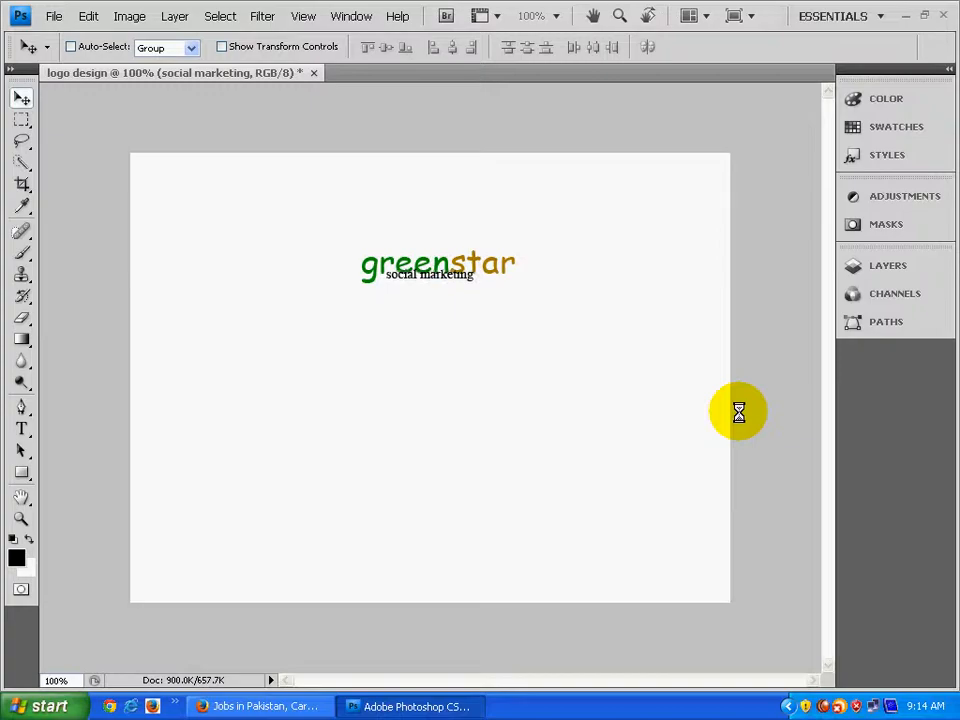
{"action": "key", "text": "Right"}
{"action": "key", "text": "Right"}
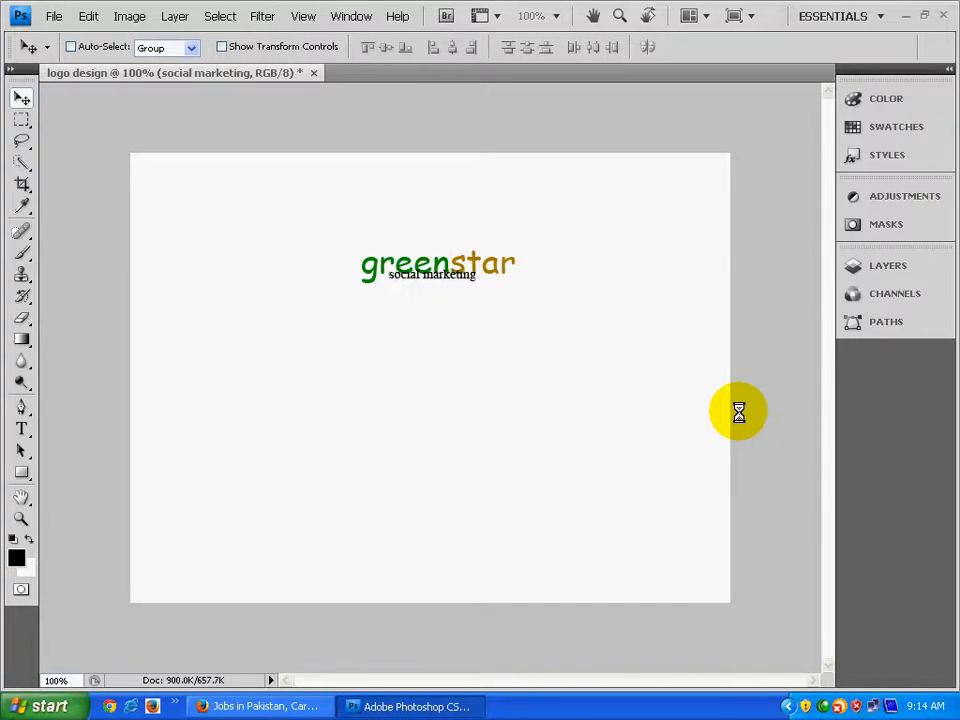
{"action": "key", "text": "Down"}
{"action": "key", "text": "Down"}
{"action": "key", "text": "Down"}
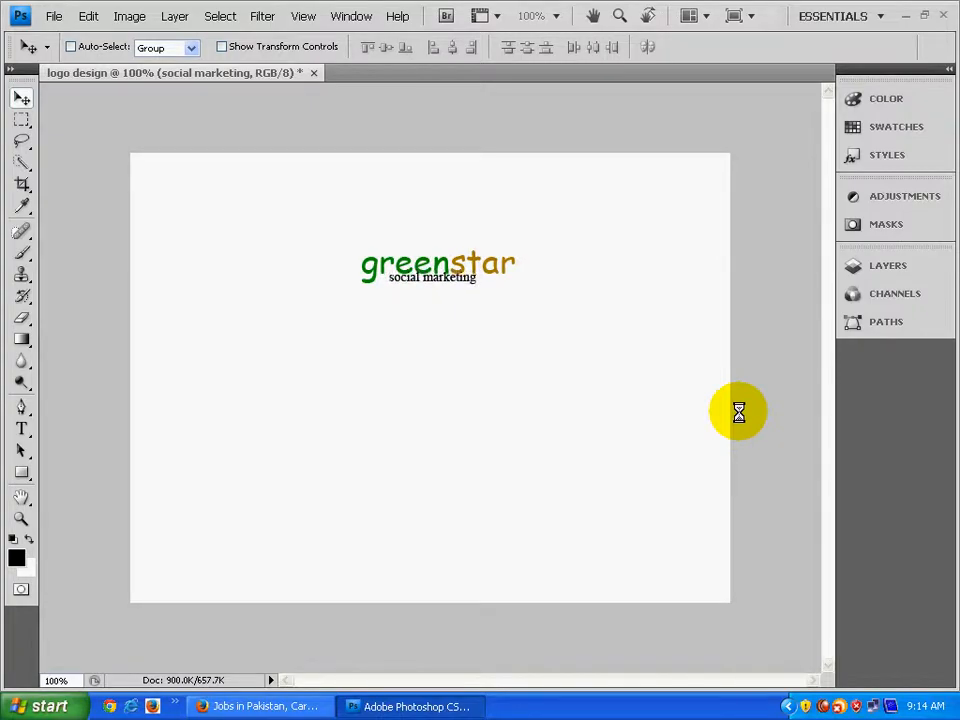
{"action": "key", "text": "Down"}
{"action": "key", "text": "Down"}
{"action": "key", "text": "Down"}
{"action": "key", "text": "Down"}
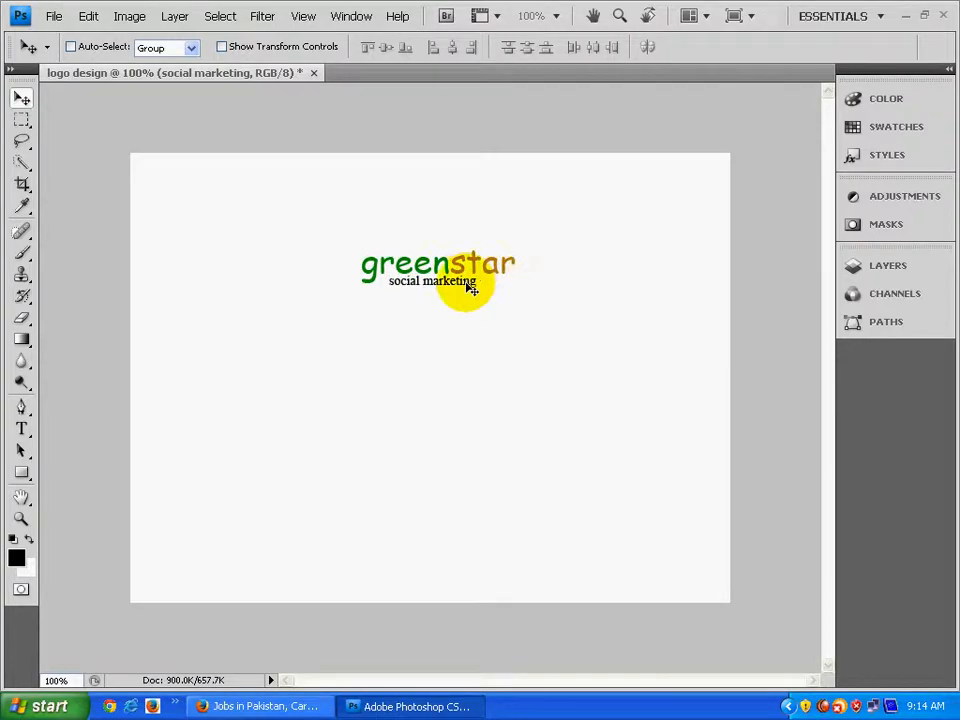
Shift the "social marketing" tagline right so it sits under the "star" half of the logo, ending slightly before the final "r" ends
{"action": "key", "text": "shift+Right"}
{"action": "key", "text": "shift+Right"}
{"action": "key", "text": "shift+Right"}
{"action": "key", "text": "shift+Right"}
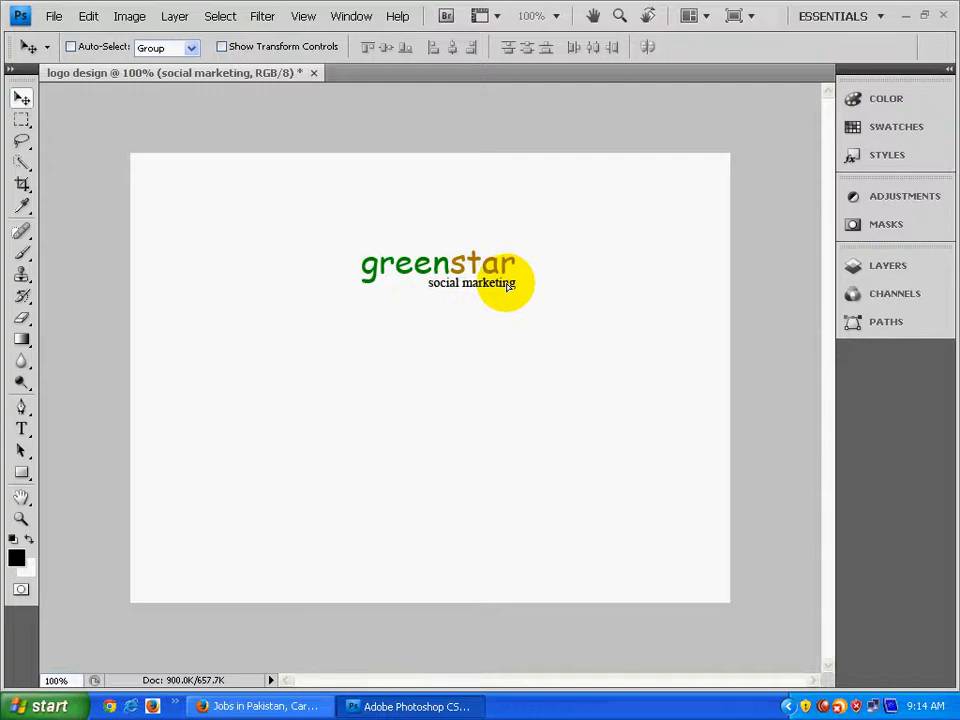
{"action": "left_click_drag", "start_coordinate": [508, 285], "coordinate": [496, 286]}
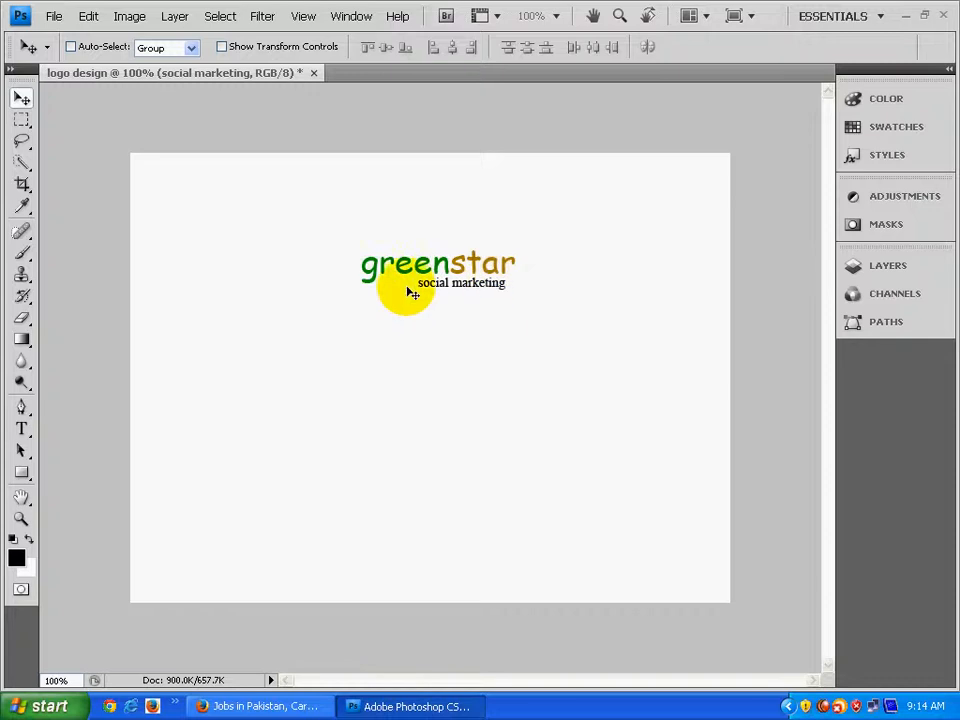
Change the font of the word "star" in the greenstar text to Impact, keeping it at 36 pt
{"action": "key", "text": "t"}
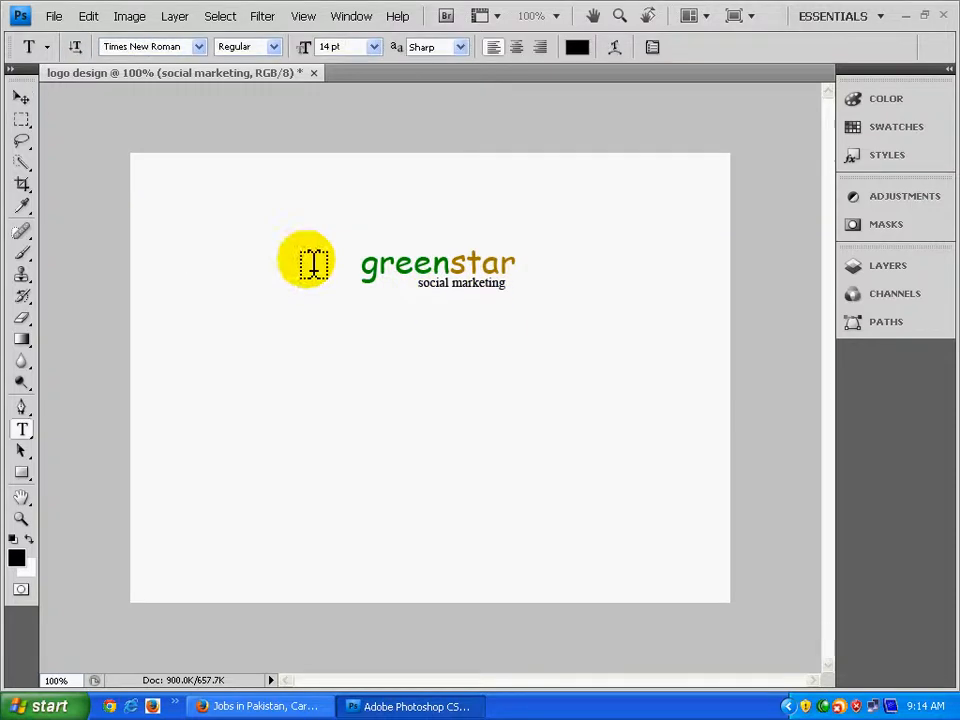
{"action": "left_click_drag", "start_coordinate": [500, 266], "coordinate": [456, 266]}
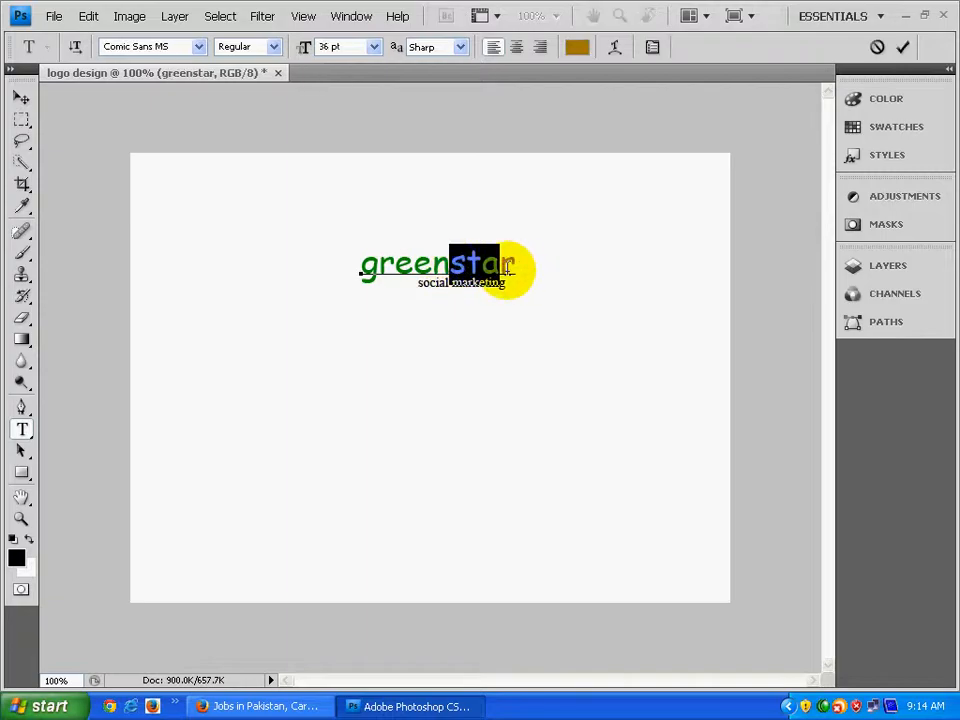
{"action": "left_click_drag", "start_coordinate": [515, 265], "coordinate": [450, 266]}
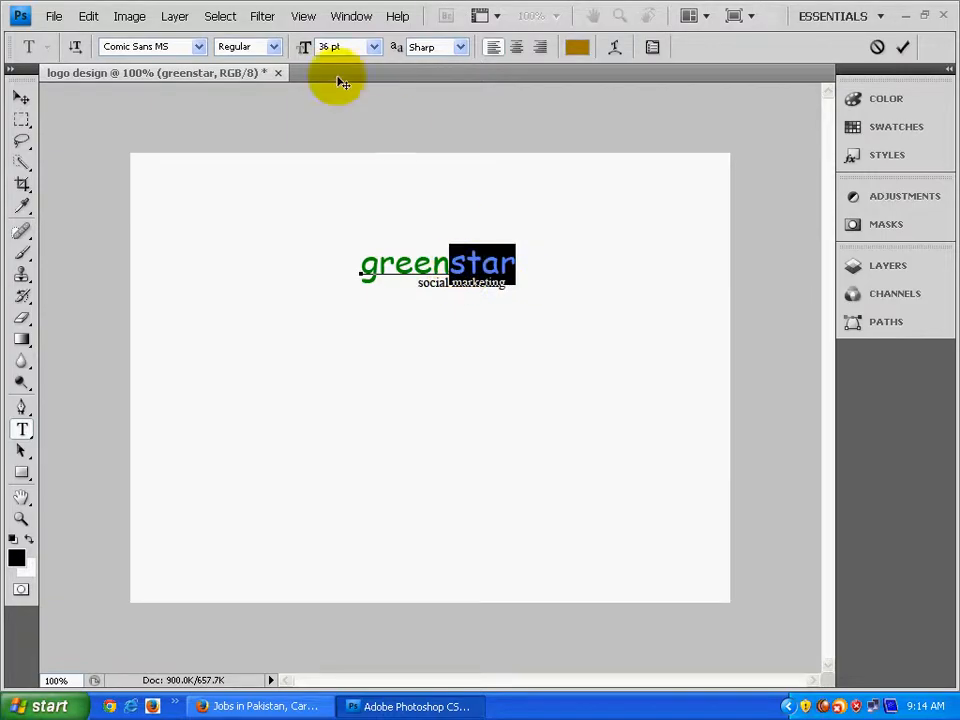
{"action": "left_click", "coordinate": [200, 46]}
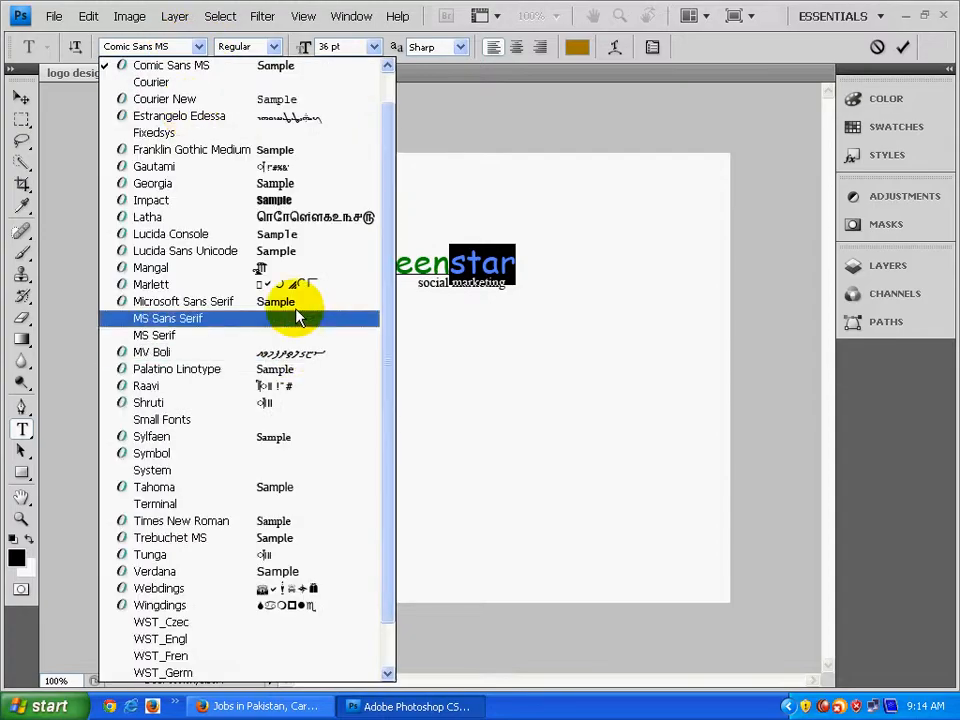
{"action": "left_click", "coordinate": [274, 200]}
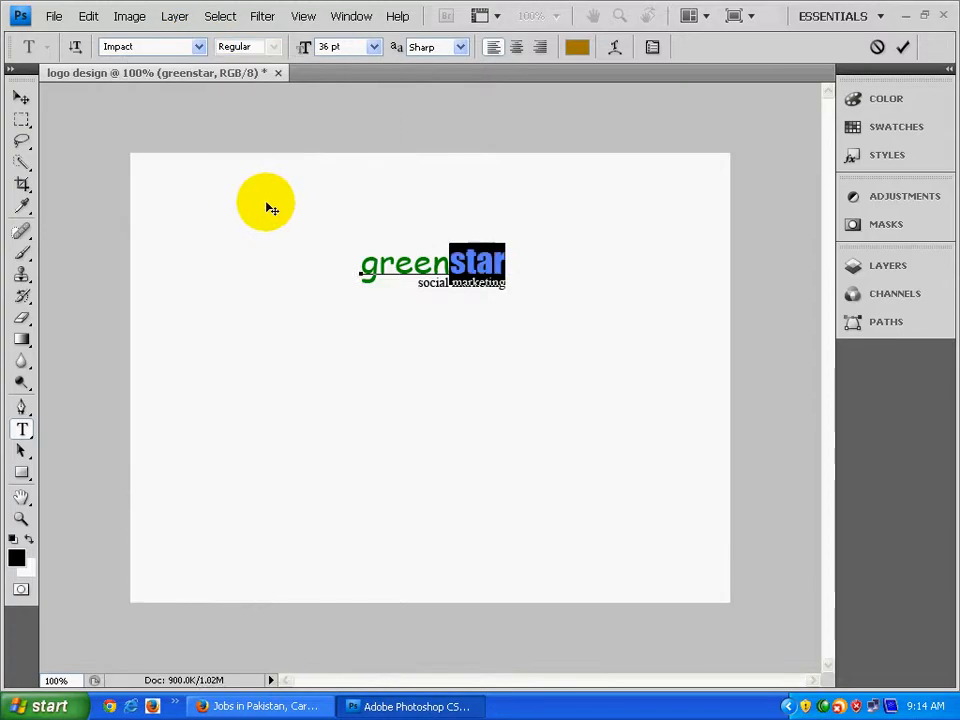
{"action": "left_click", "coordinate": [20, 102]}
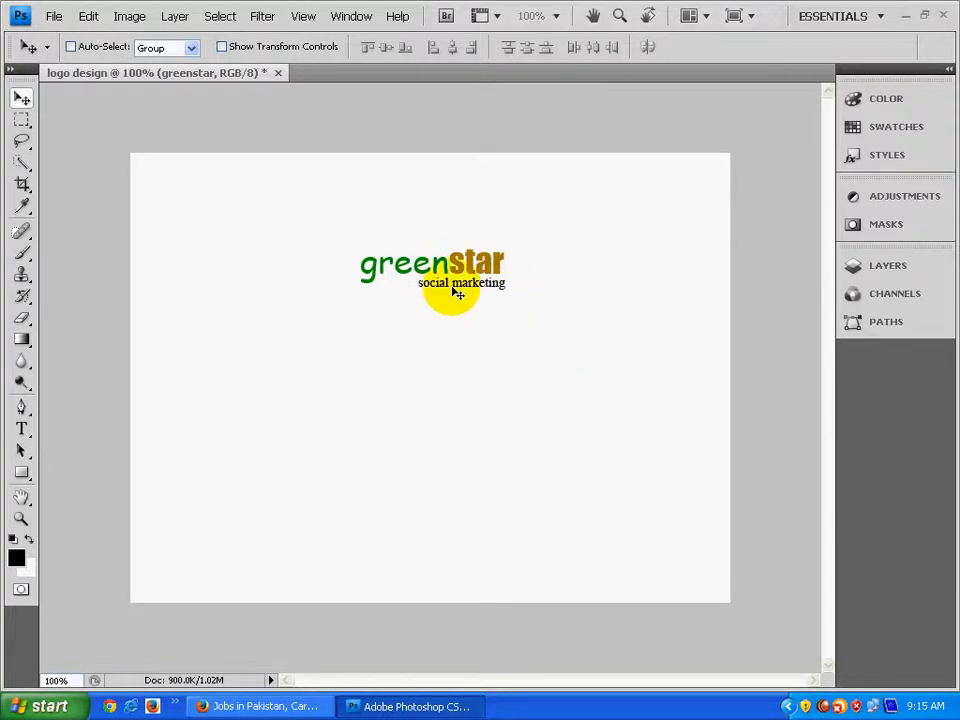
Turn on Auto-Select for the Move tool and nudge the tagline slightly left and 1 pixel down to line up with the end of "star"
{"action": "left_click", "coordinate": [108, 48]}
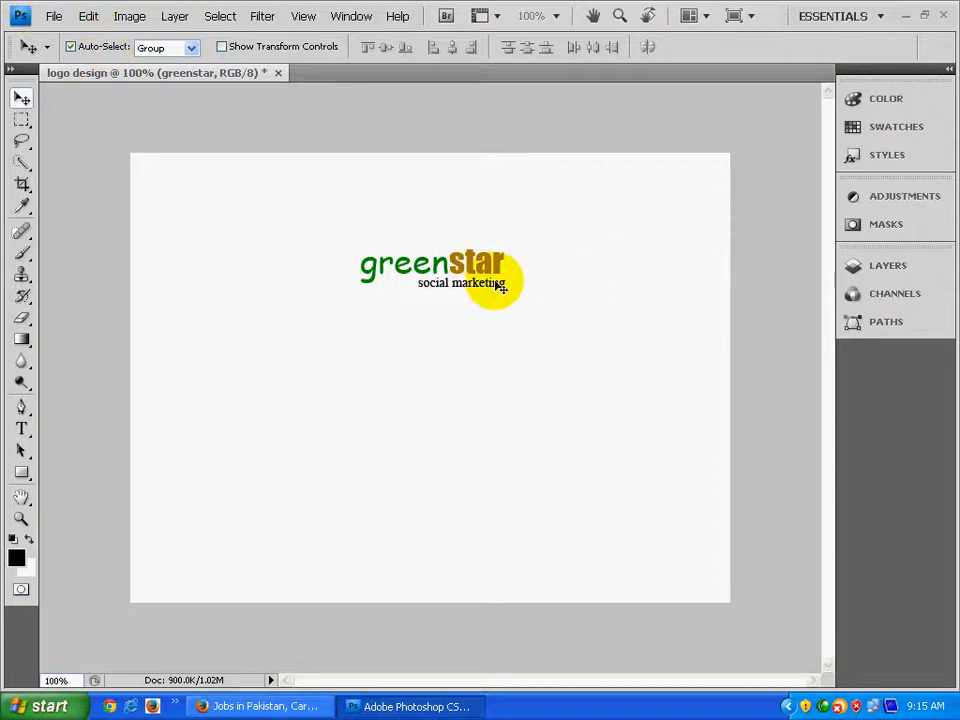
{"action": "key", "text": "ctrl+z"}
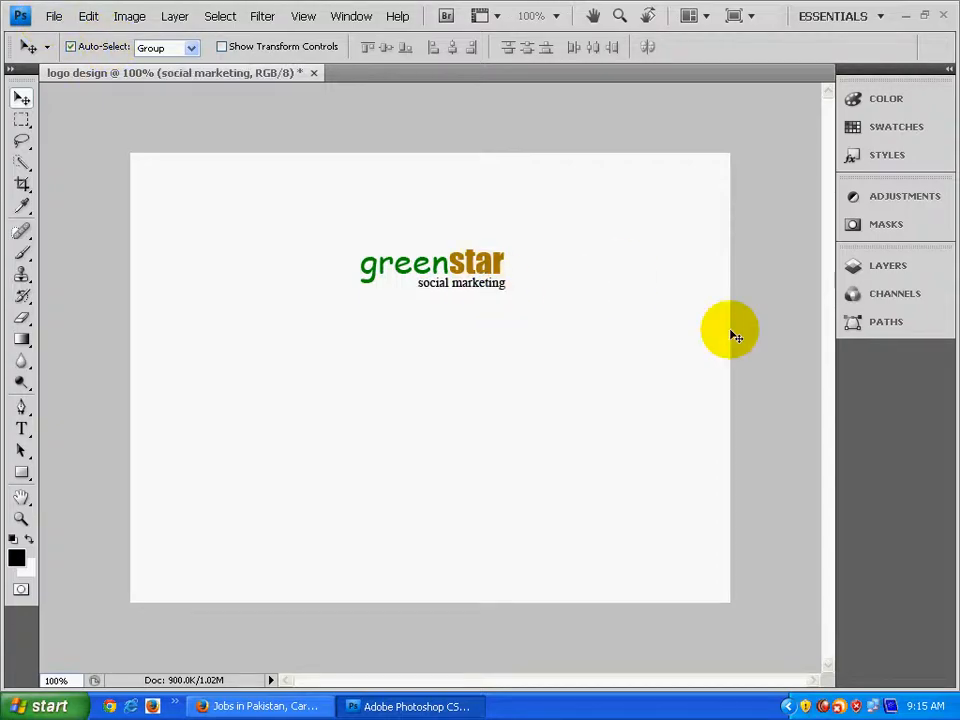
{"action": "key", "text": "Left"}
{"action": "key", "text": "Left"}
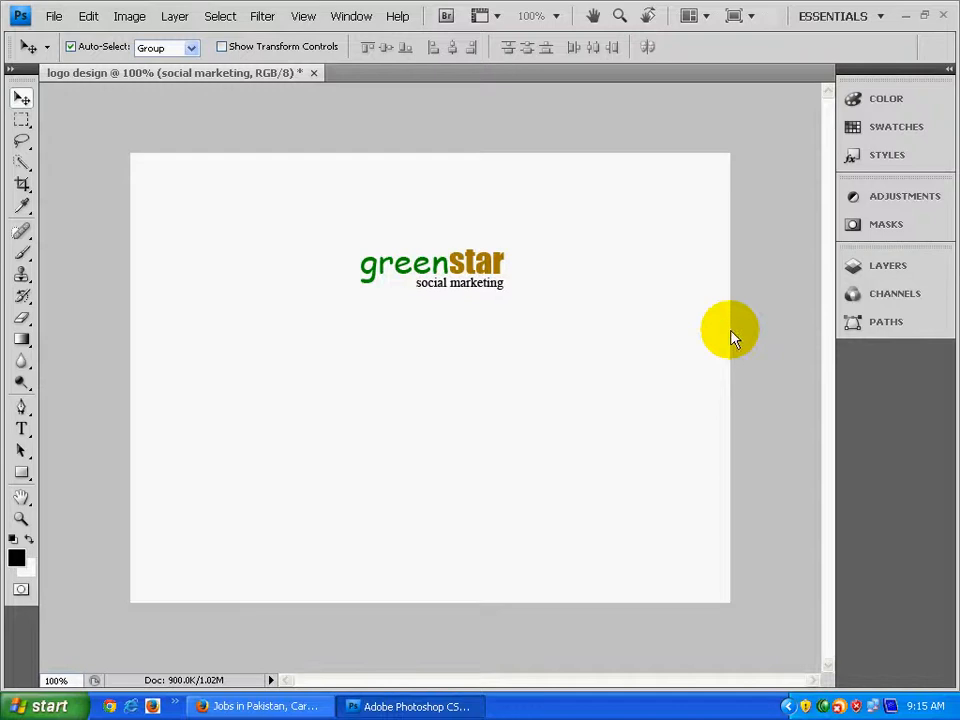
{"action": "key", "text": "Left"}
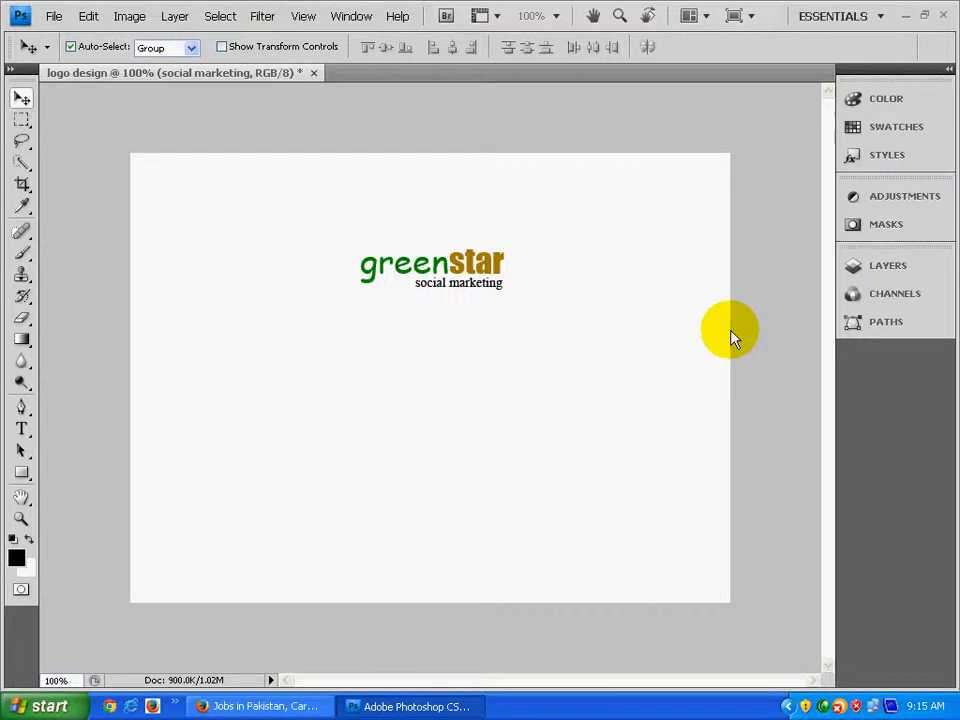
{"action": "key", "text": "Left"}
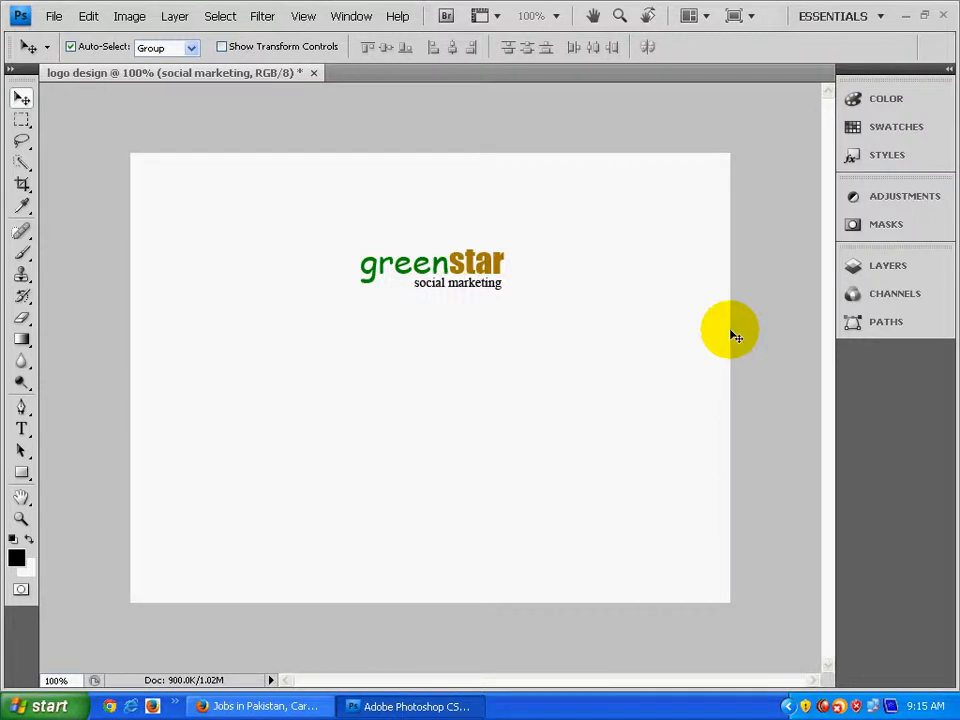
{"action": "key", "text": "Down"}
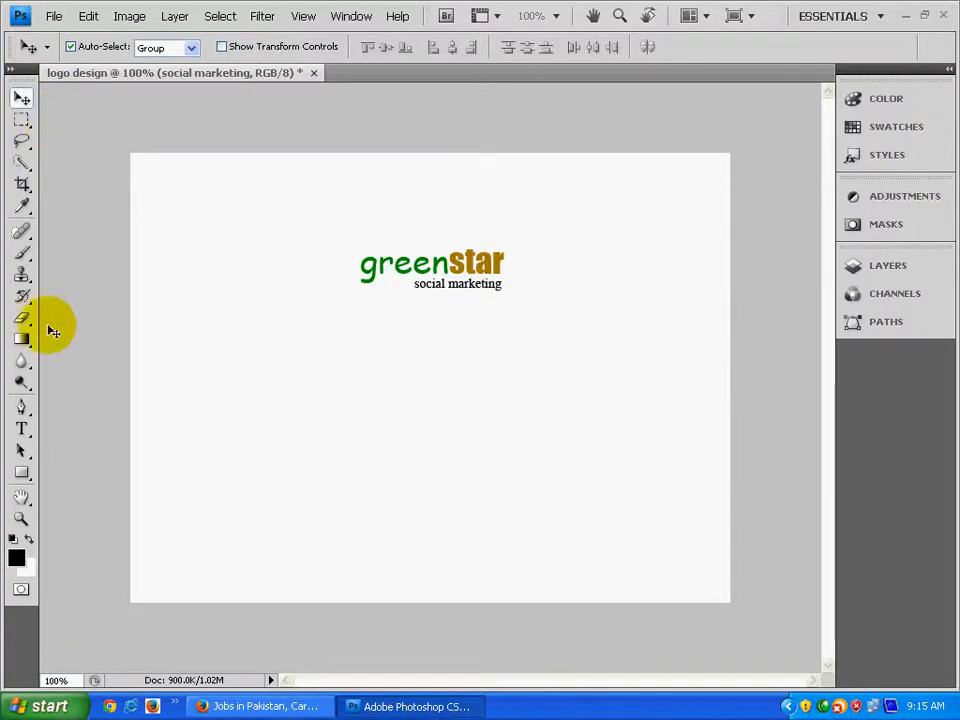
Draw a rectangle exactly covering the "social marketing" tagline, filled with the green sampled from the word "green" (#018b01)
{"action": "left_click", "coordinate": [22, 473]}
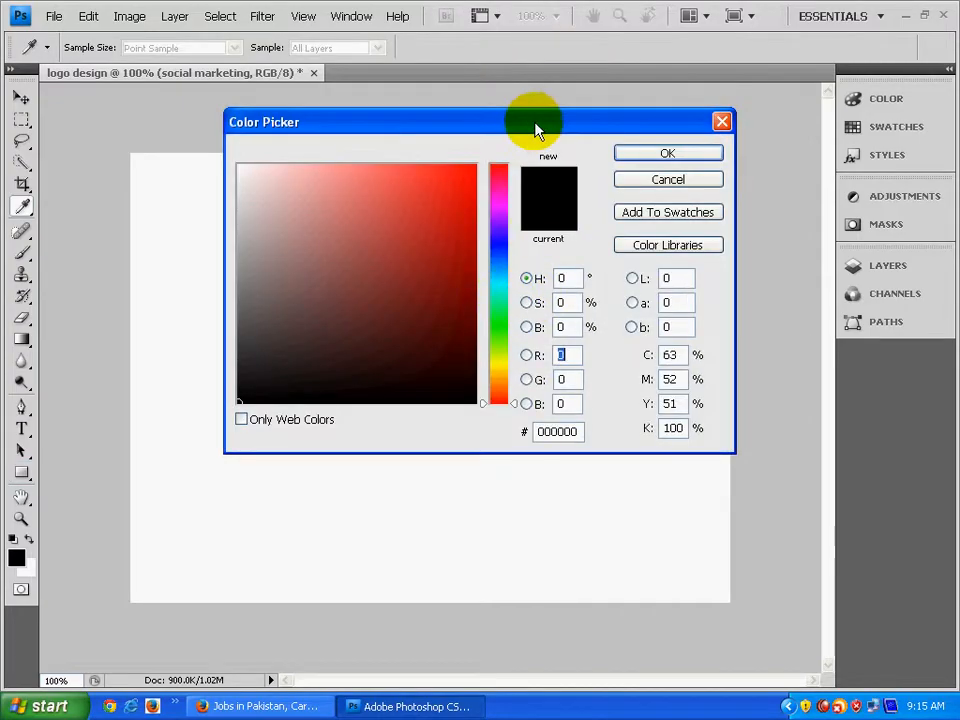
{"action": "left_click_drag", "start_coordinate": [535, 130], "coordinate": [573, 296]}
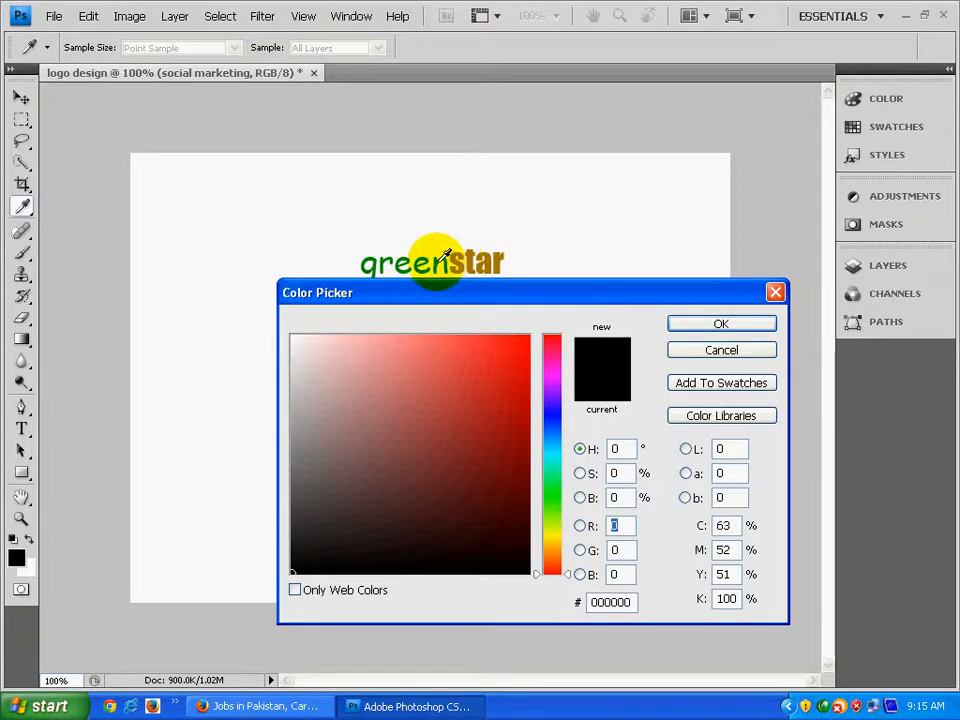
{"action": "left_click", "coordinate": [441, 261]}
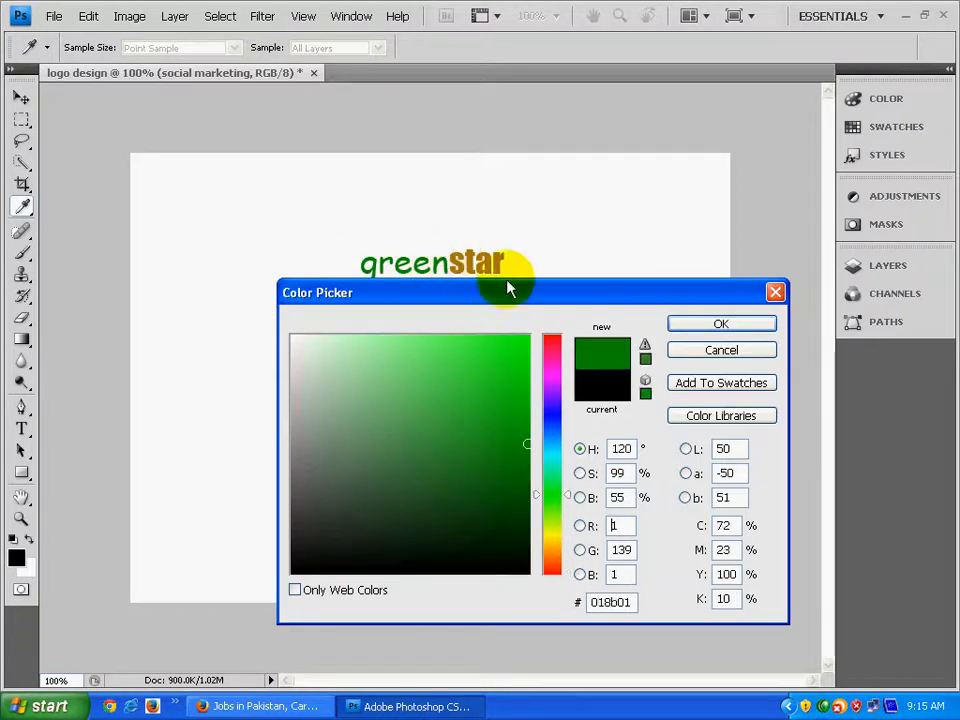
{"action": "left_click", "coordinate": [688, 331]}
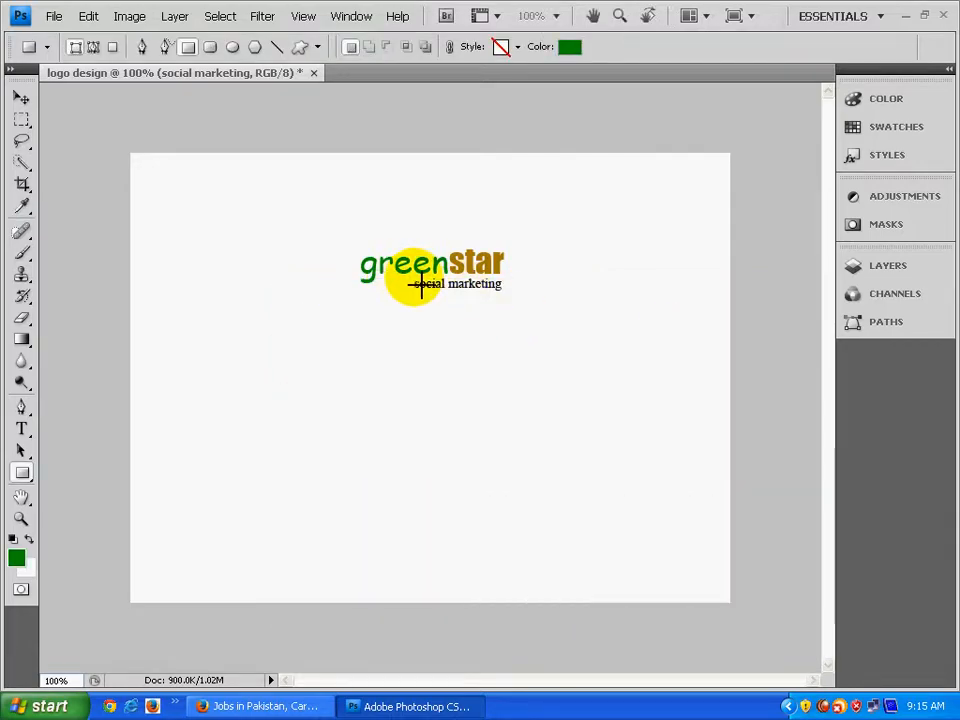
{"action": "left_click_drag", "start_coordinate": [414, 278], "coordinate": [506, 289]}
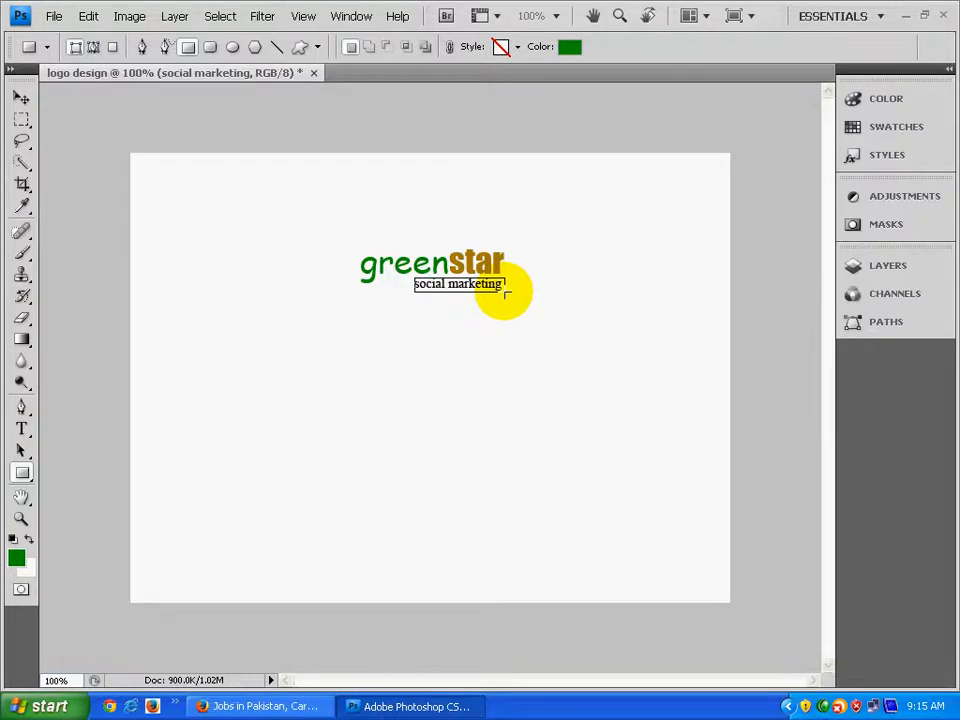
{"action": "left_click_drag", "start_coordinate": [506, 293], "coordinate": [506, 291]}
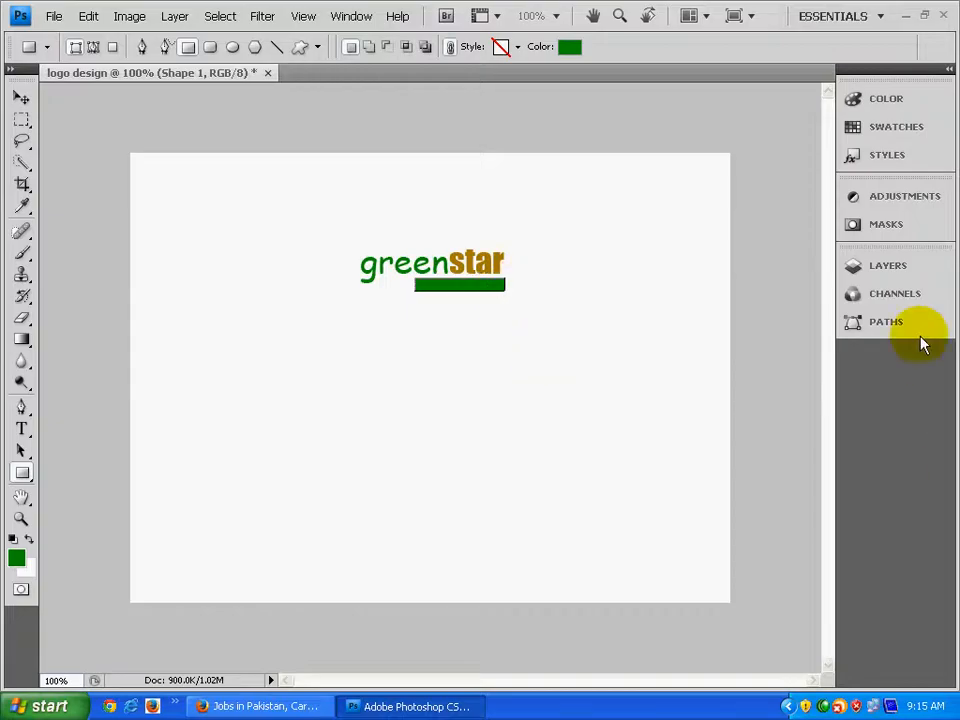
Unlink the vector mask from the green rectangle's Shape 1 layer and switch to the Move tool
{"action": "left_click", "coordinate": [888, 266]}
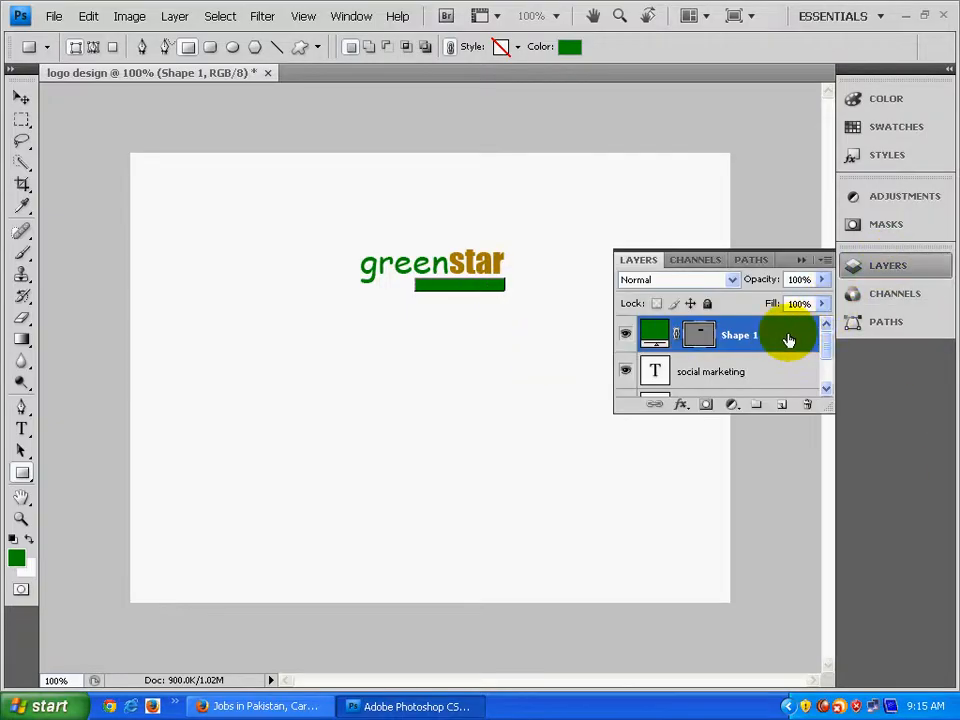
{"action": "left_click", "coordinate": [679, 336]}
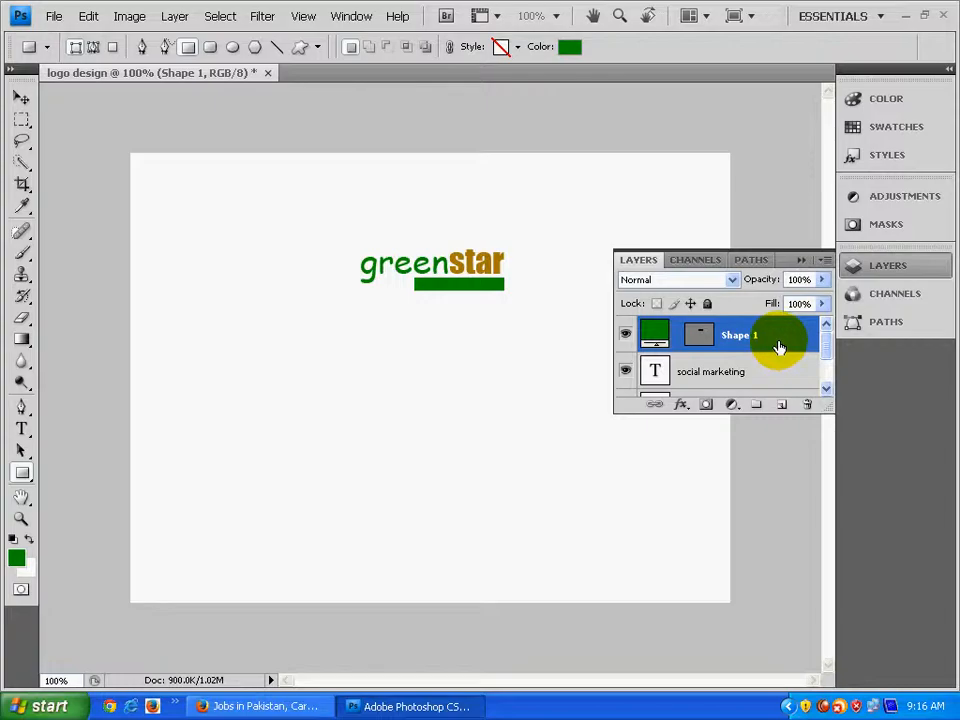
{"action": "key", "text": "v"}
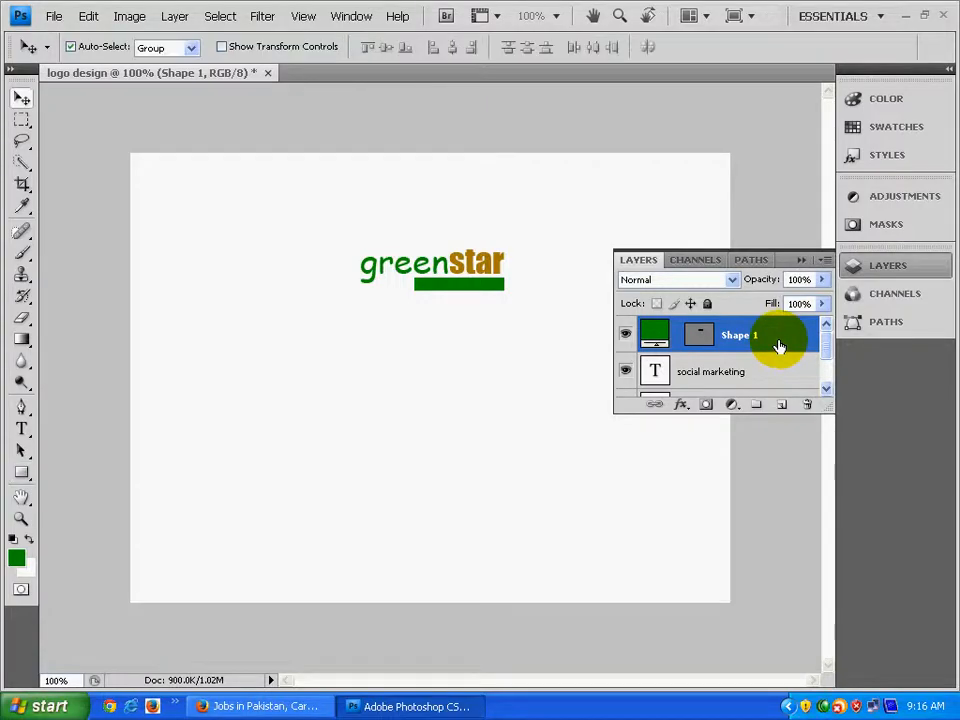
Move the "social marketing" text layer above the Shape 1 layer so the tagline sits in front of the green rectangle
{"action": "left_click_drag", "start_coordinate": [703, 373], "coordinate": [739, 349]}
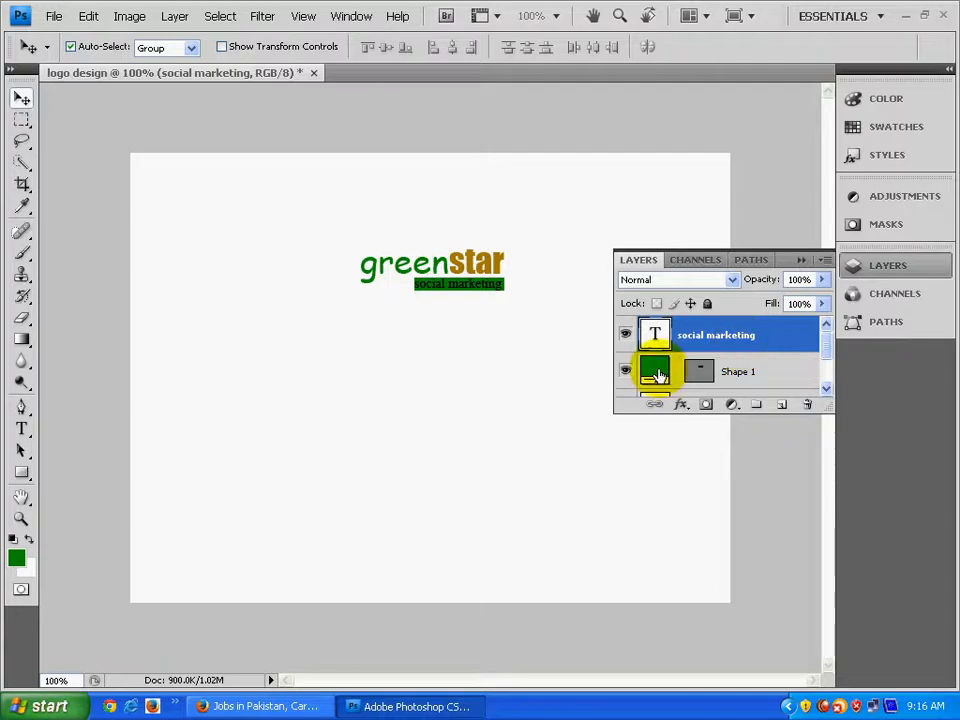
{"action": "left_click", "coordinate": [782, 377]}
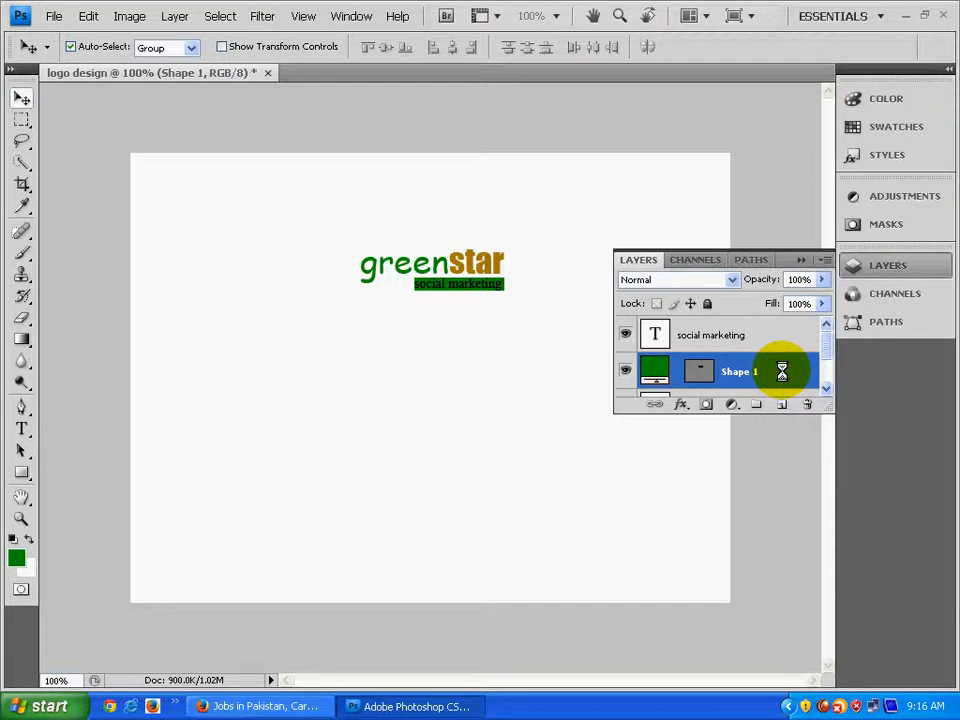
{"action": "left_click", "coordinate": [699, 371]}
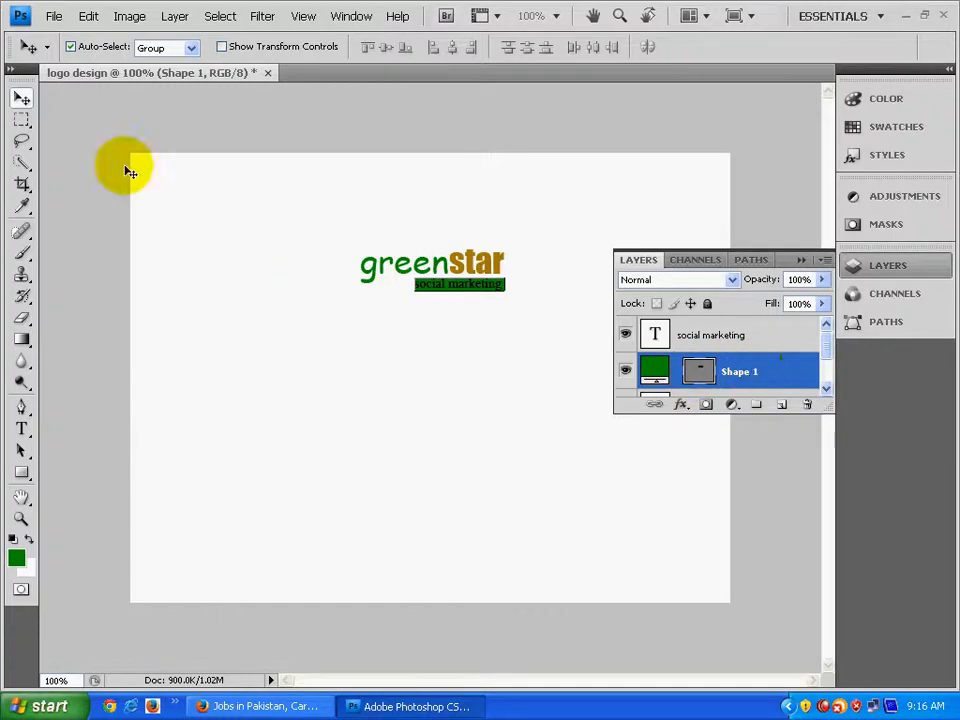
{"action": "left_click", "coordinate": [309, 270]}
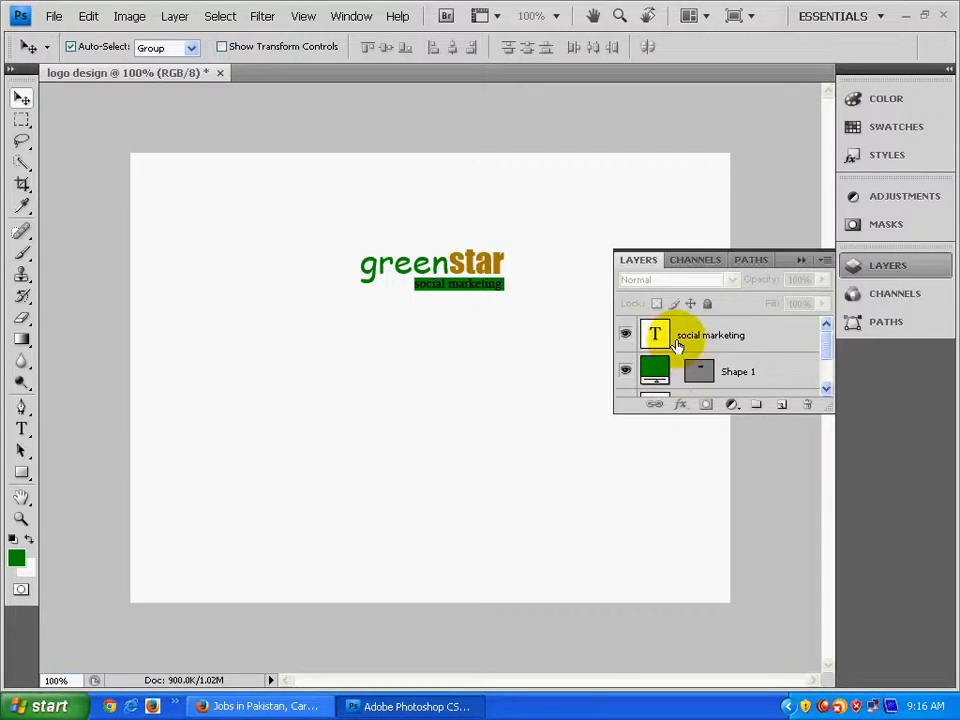
Change the colour of the "social marketing" tagline text to white (#ffffff) and return to the Move tool
{"action": "key", "text": "t"}
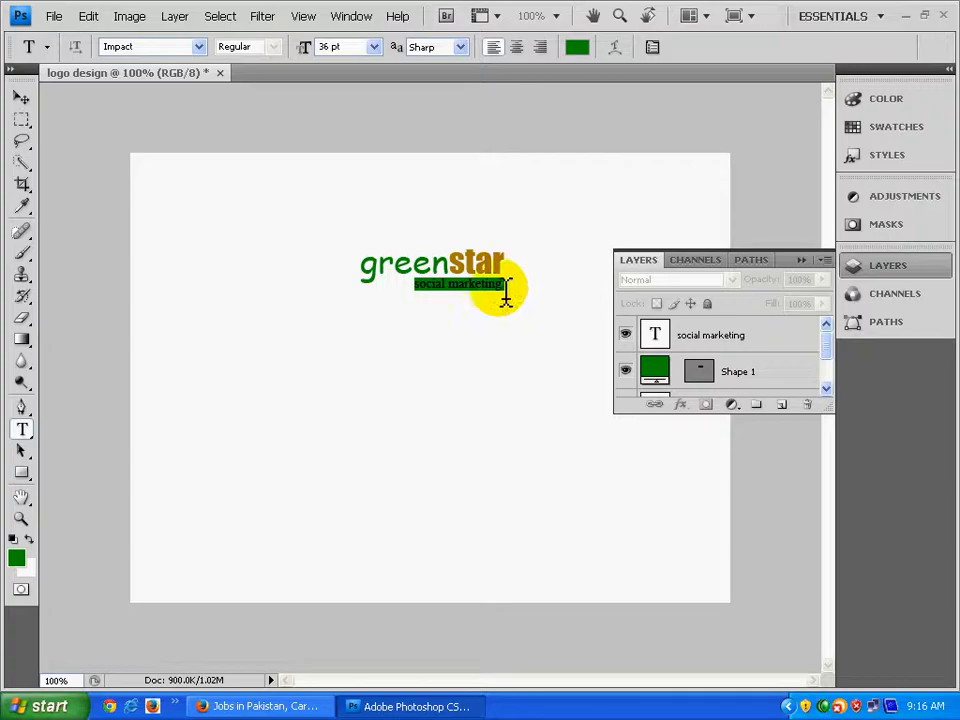
{"action": "left_click_drag", "start_coordinate": [502, 285], "coordinate": [392, 283]}
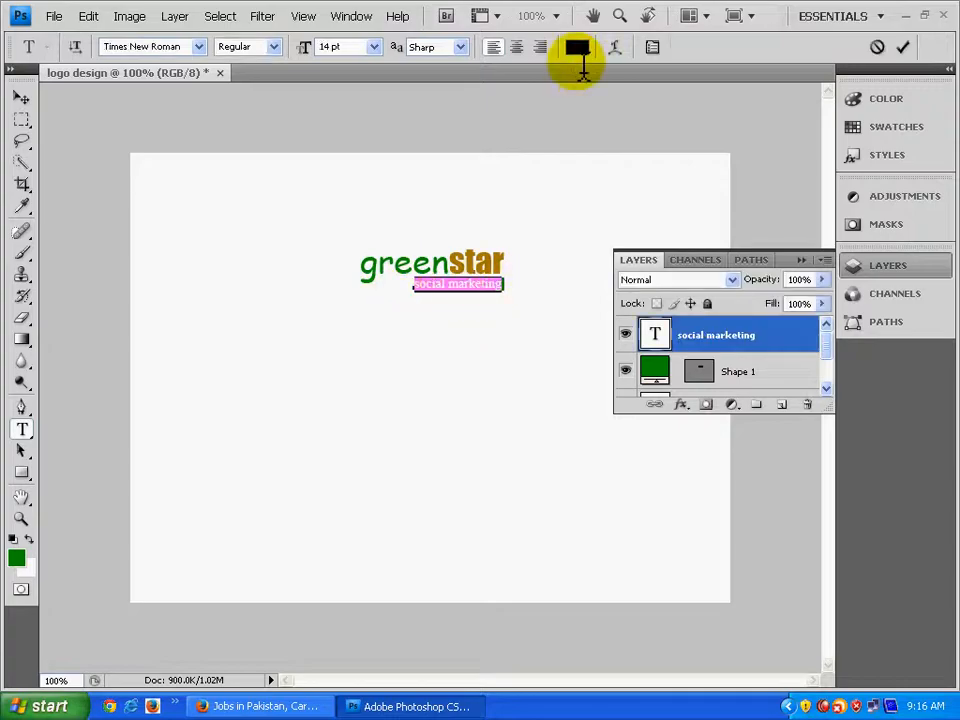
{"action": "left_click", "coordinate": [576, 50]}
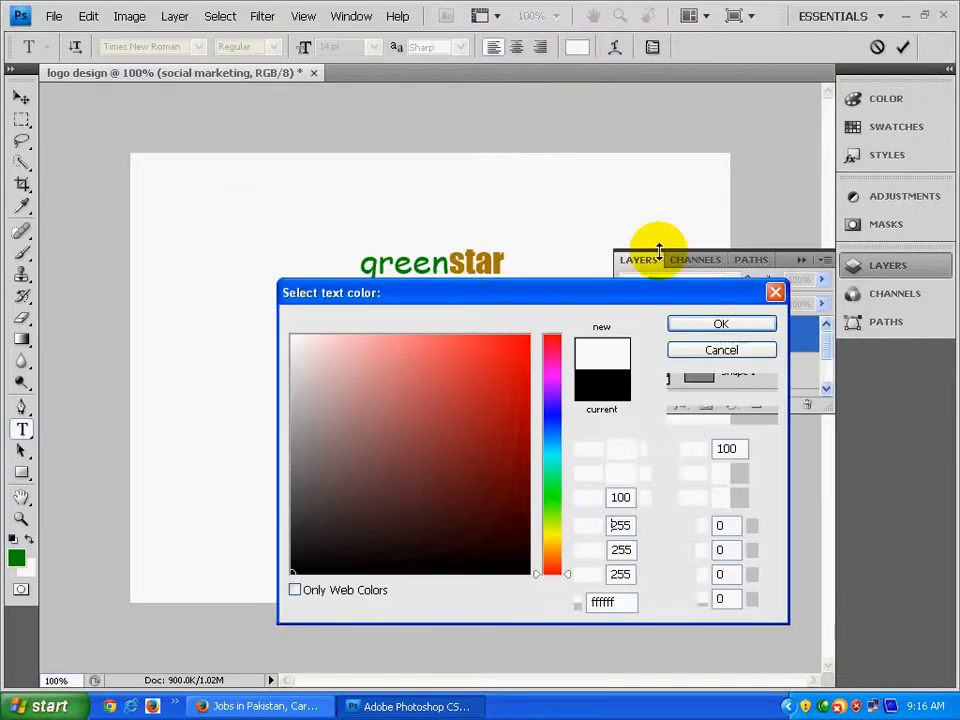
{"action": "left_click", "coordinate": [721, 326]}
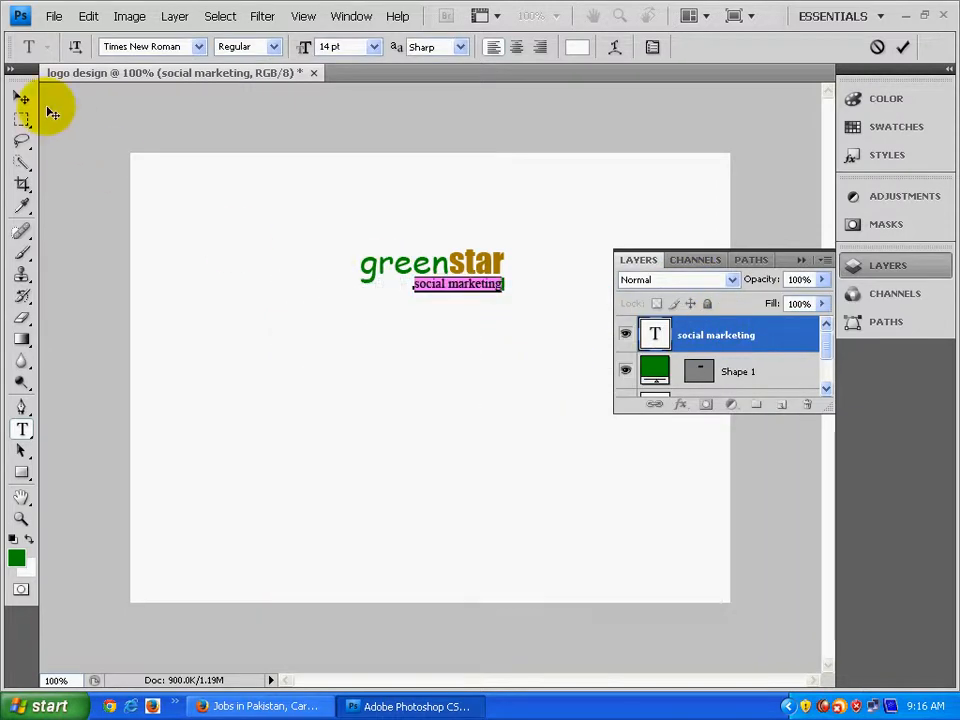
{"action": "left_click", "coordinate": [22, 98]}
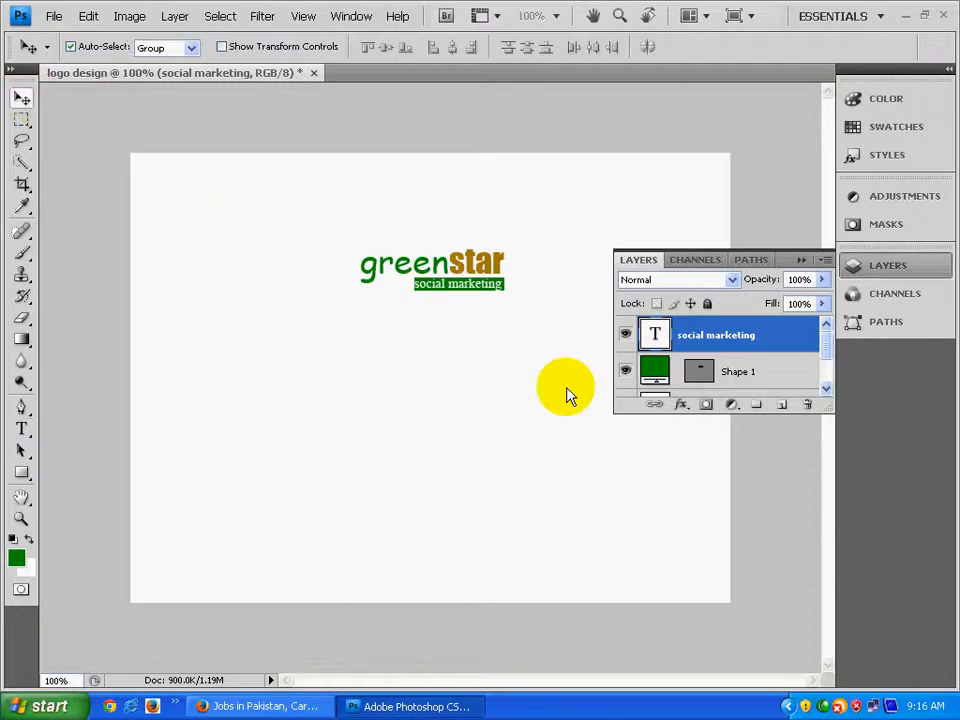
Rasterize the green rectangle's Shape 1 layer, collapse the layer list and deselect all layers
{"action": "right_click", "coordinate": [800, 380]}
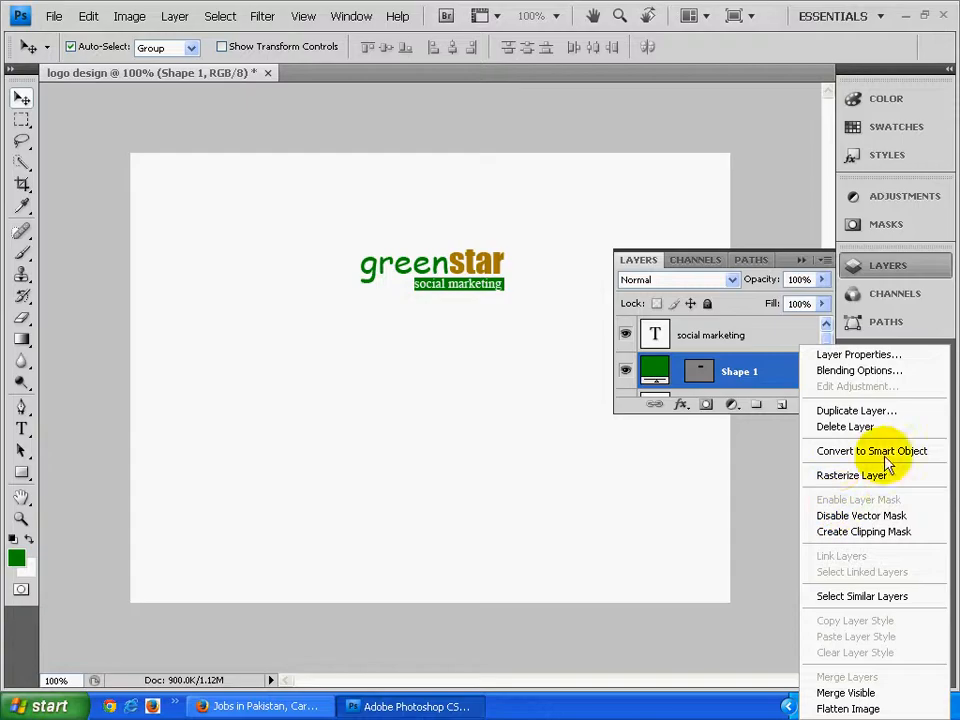
{"action": "left_click", "coordinate": [869, 476]}
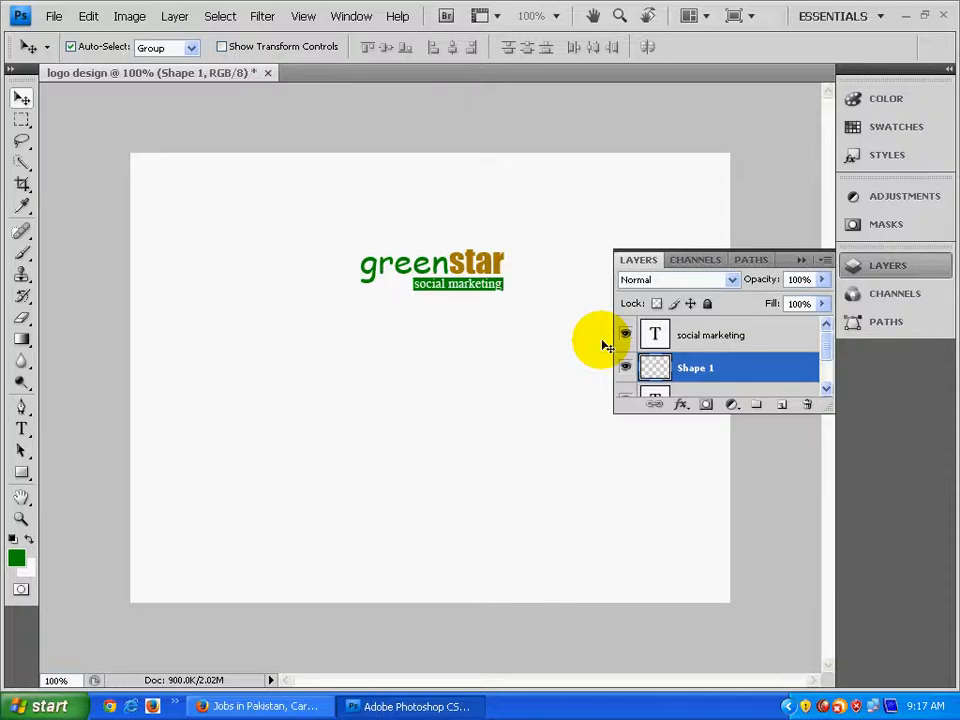
{"action": "left_click", "coordinate": [800, 260]}
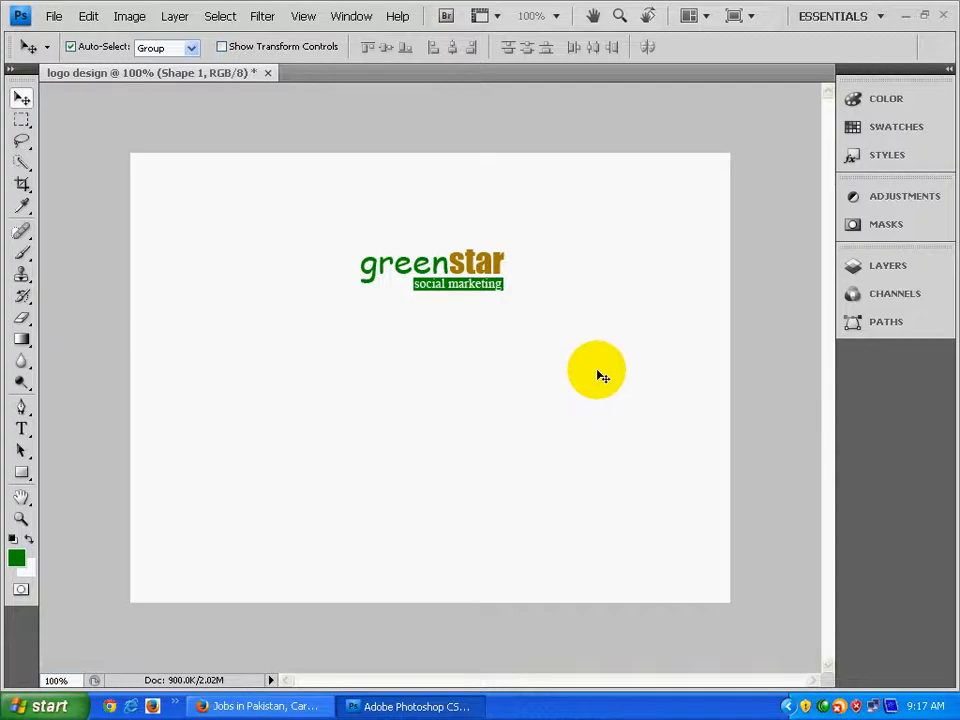
{"action": "left_click", "coordinate": [601, 376]}
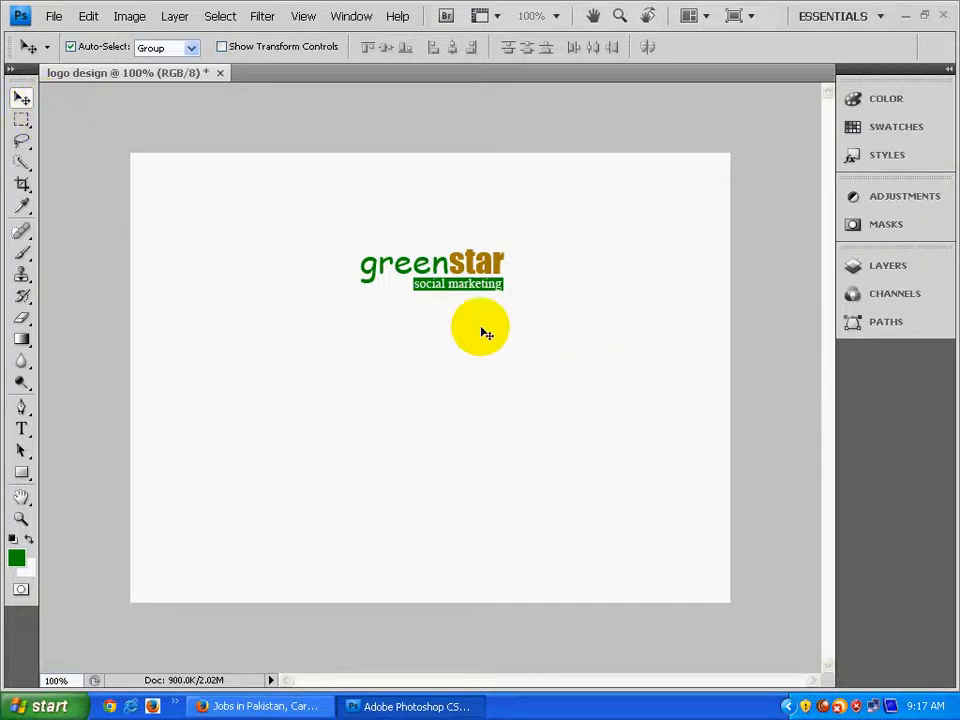